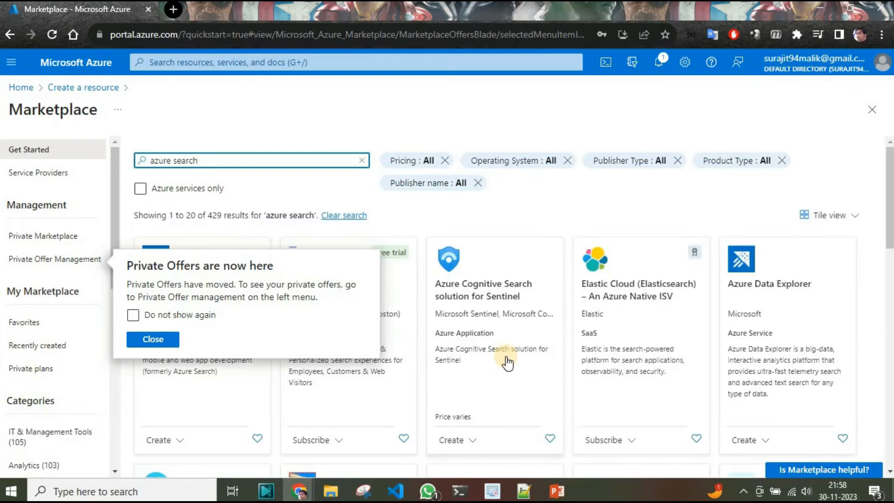
- Dismiss the private offers notice and start creating an Azure AI Search service from the marketplace results
{"action": "left_click", "coordinate": [143, 340]}
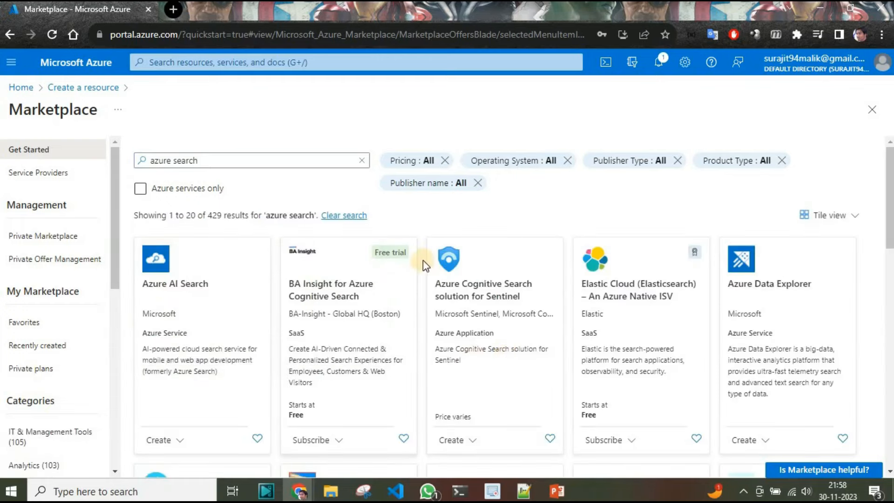
{"action": "left_click", "coordinate": [175, 280]}
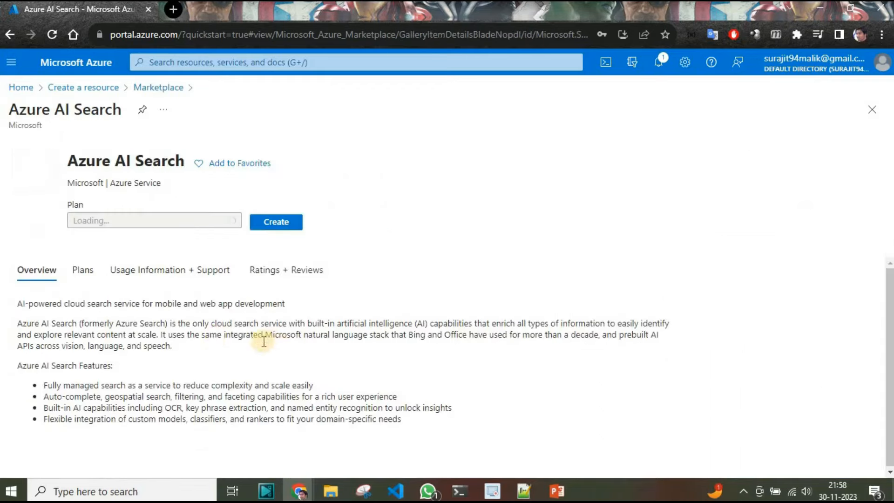
{"action": "left_click", "coordinate": [267, 247]}
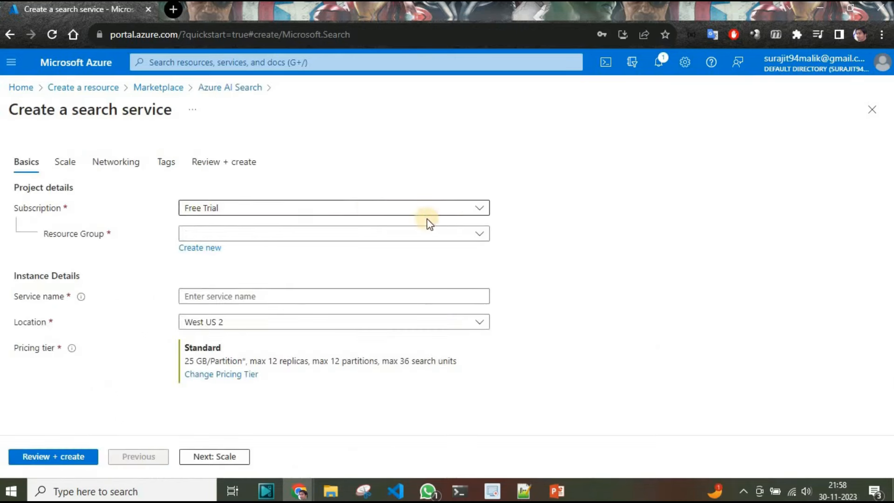
- Choose the existing resource group sqldbdemo and enter azuresearchdemo as the search service name
{"action": "left_click", "coordinate": [480, 234]}
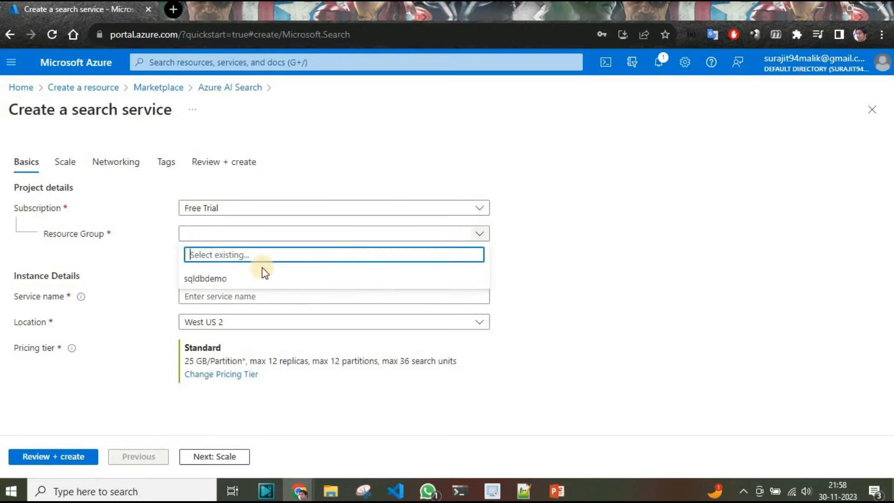
{"action": "left_click", "coordinate": [209, 278]}
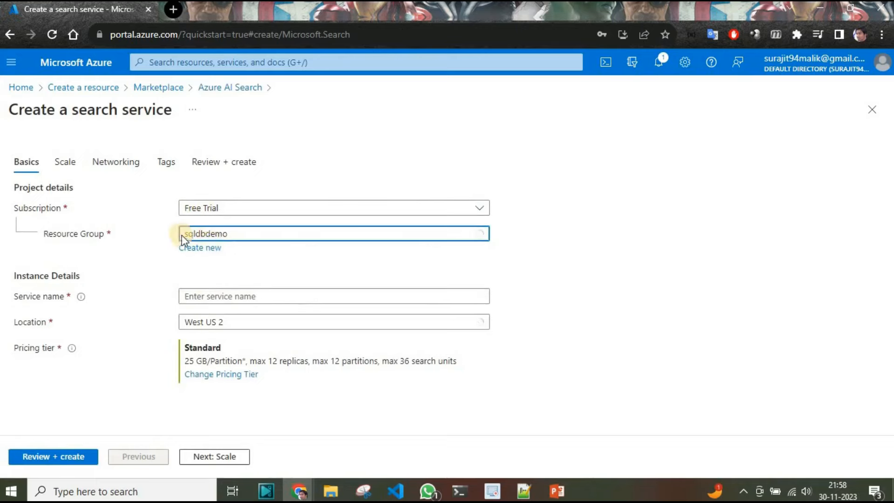
{"action": "left_click", "coordinate": [299, 302]}
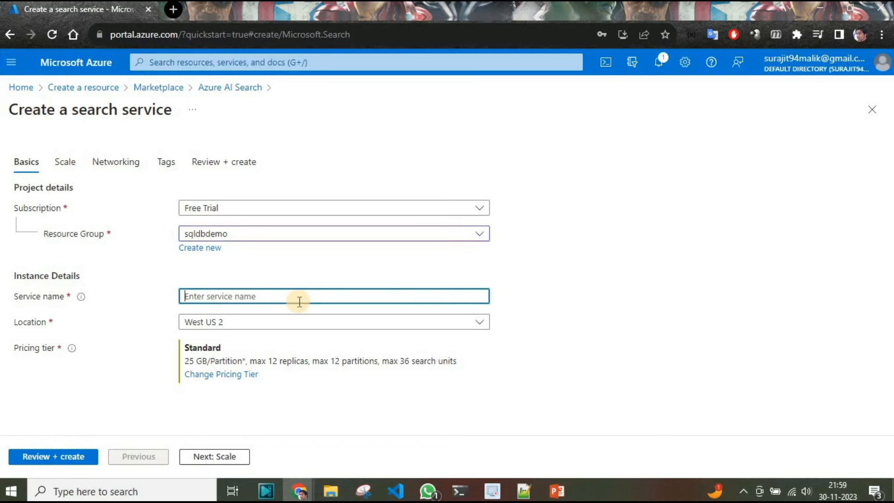
{"action": "type", "text": "azuresearchdemo"}
- Filter the regions by "east" and set the search service location to East US
{"action": "left_click", "coordinate": [479, 330]}
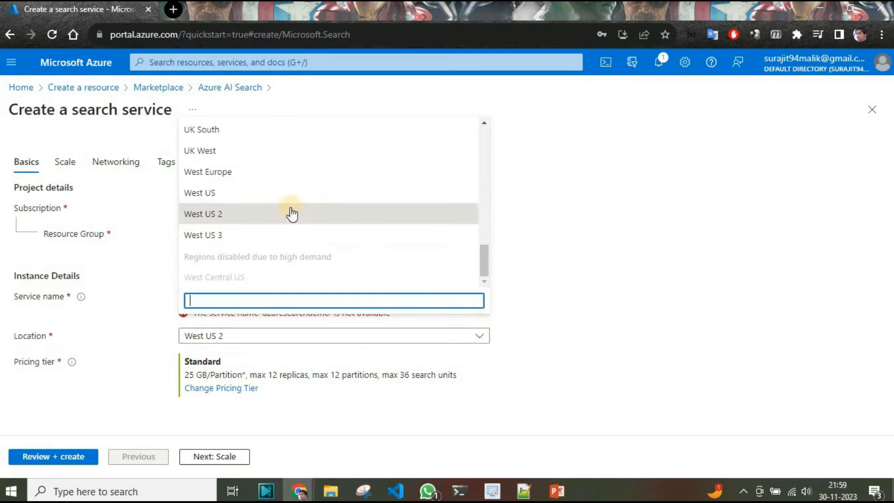
{"action": "scroll", "coordinate": [285, 228], "scroll_direction": "up", "scroll_amount": 3}
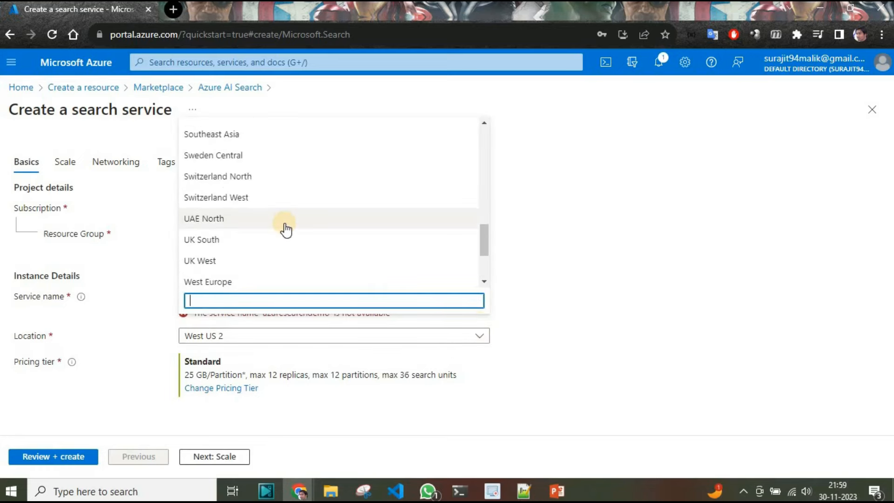
{"action": "scroll", "coordinate": [286, 228], "scroll_direction": "down", "scroll_amount": 3}
{"action": "type", "text": "east"}
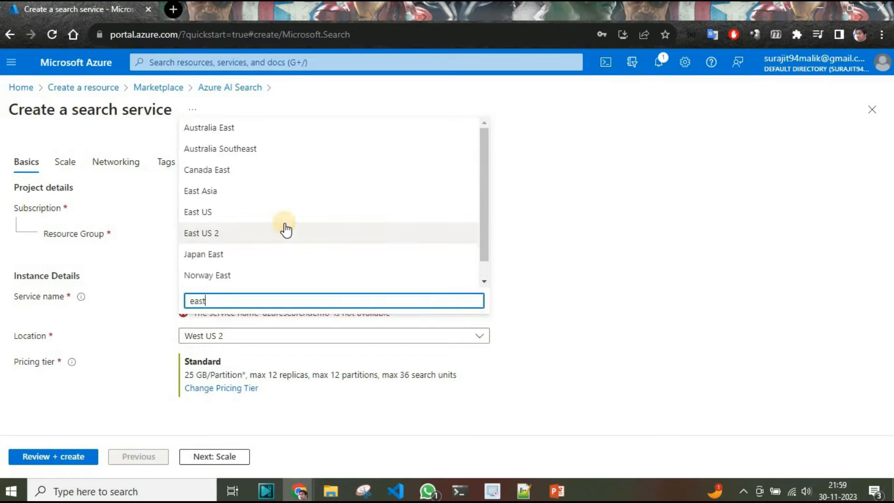
{"action": "left_click", "coordinate": [233, 213]}
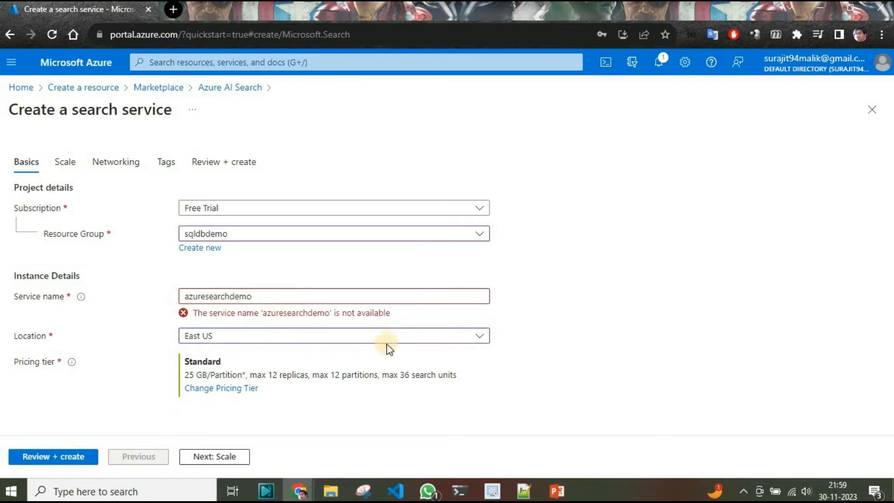
{"action": "left_click", "coordinate": [476, 335]}
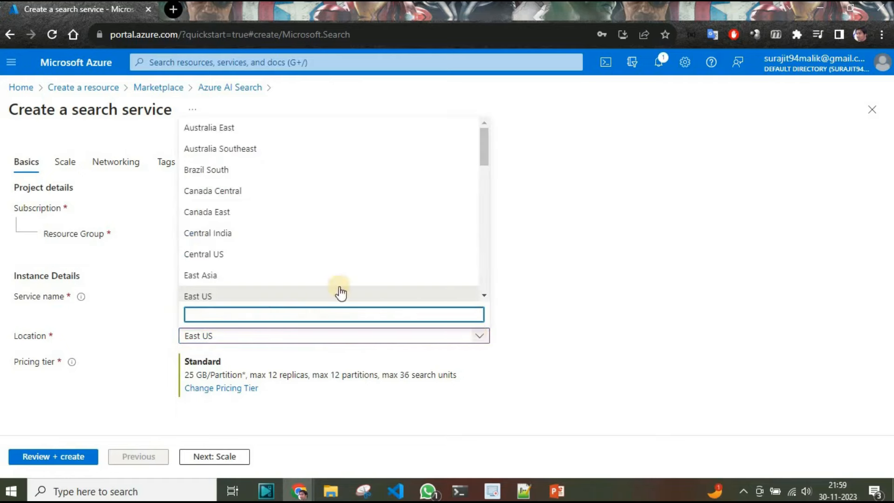
{"action": "scroll", "coordinate": [311, 283], "scroll_direction": "down", "scroll_amount": 2}
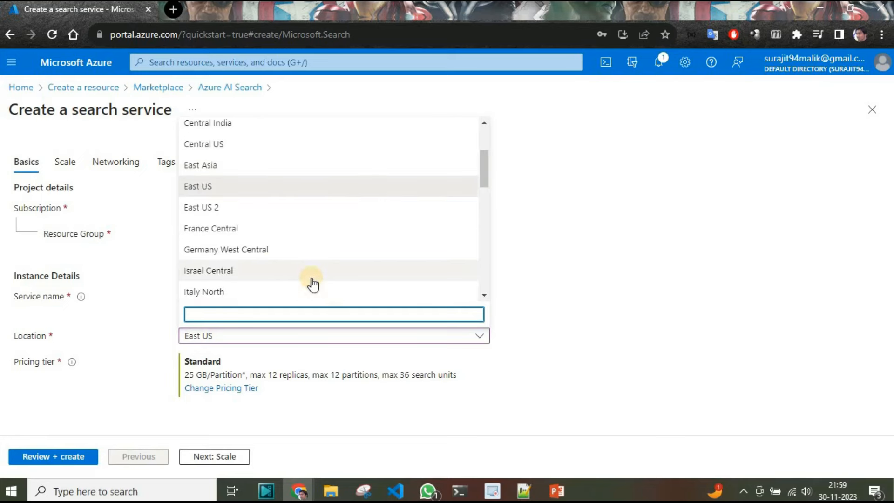
{"action": "left_click", "coordinate": [594, 277]}
- Replace the search service name with the owner's short name followed by searchdemo
{"action": "left_click", "coordinate": [292, 295]}
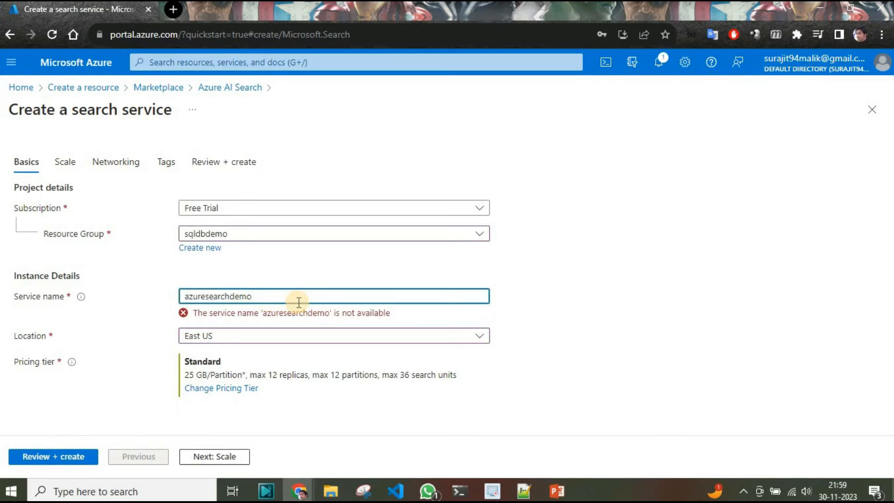
{"action": "key", "text": "BackSpace"}
{"action": "key", "text": "BackSpace"}
{"action": "key", "text": "BackSpace"}
{"action": "key", "text": "BackSpace"}
{"action": "key", "text": "BackSpace"}
{"action": "key", "text": "BackSpace"}
{"action": "key", "text": "BackSpace"}
{"action": "key", "text": "BackSpace"}
{"action": "key", "text": "BackSpace"}
{"action": "key", "text": "BackSpace"}
{"action": "key", "text": "BackSpace"}
{"action": "key", "text": "BackSpace"}
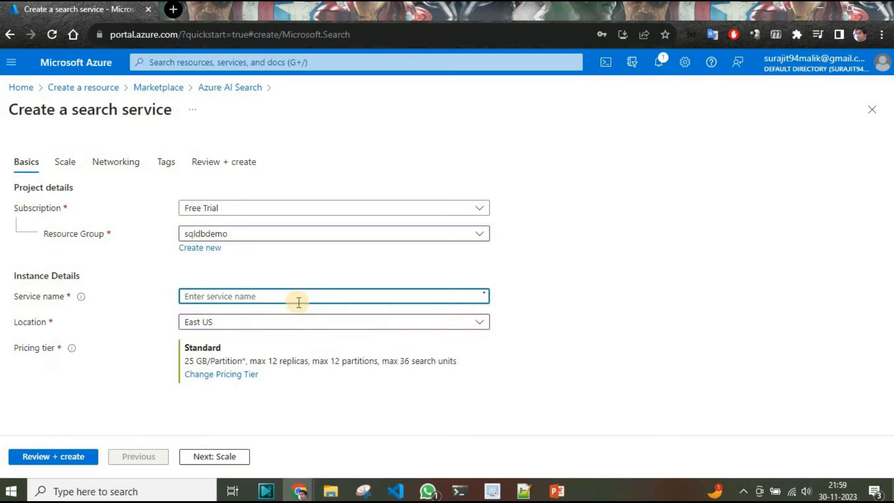
{"action": "type", "text": "sjmalik"}
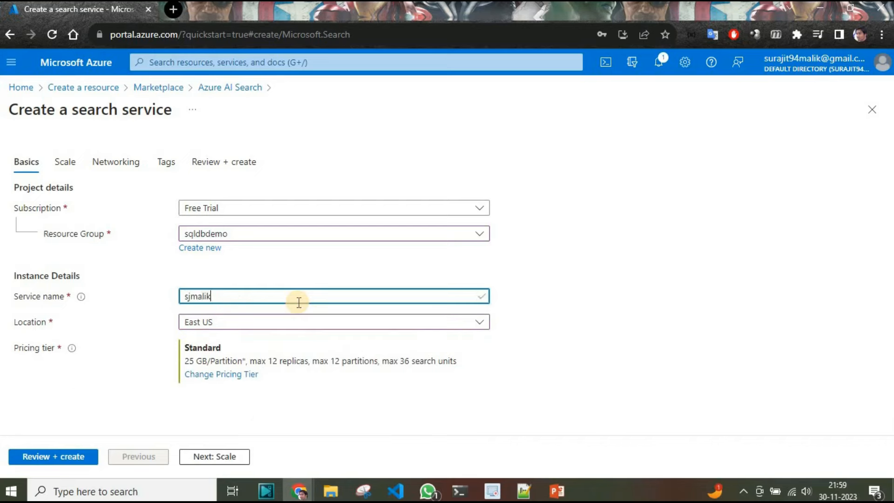
{"action": "key", "text": "BackSpace"}
{"action": "key", "text": "BackSpace"}
{"action": "left_click", "coordinate": [520, 341]}
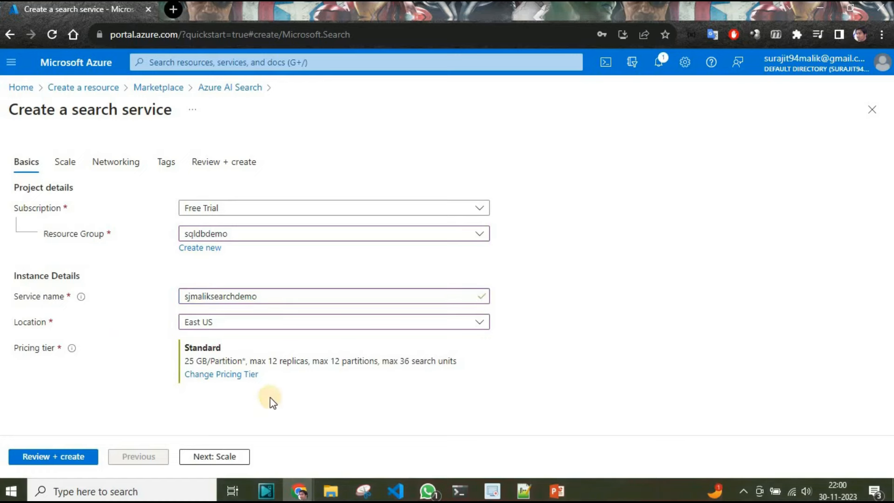
- Keep one replica, one partition, public endpoint connectivity and no tags, and proceed to the final review of the search service
{"action": "left_click", "coordinate": [210, 457]}
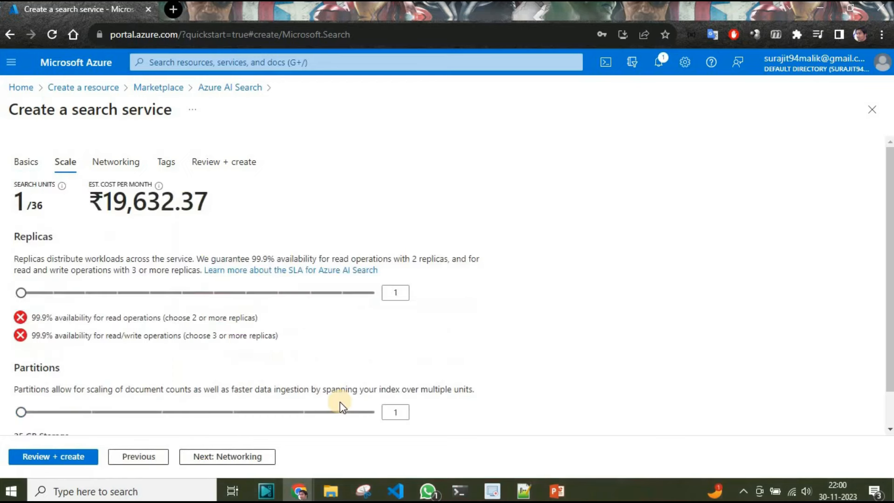
{"action": "scroll", "coordinate": [176, 363], "scroll_direction": "down", "scroll_amount": 1}
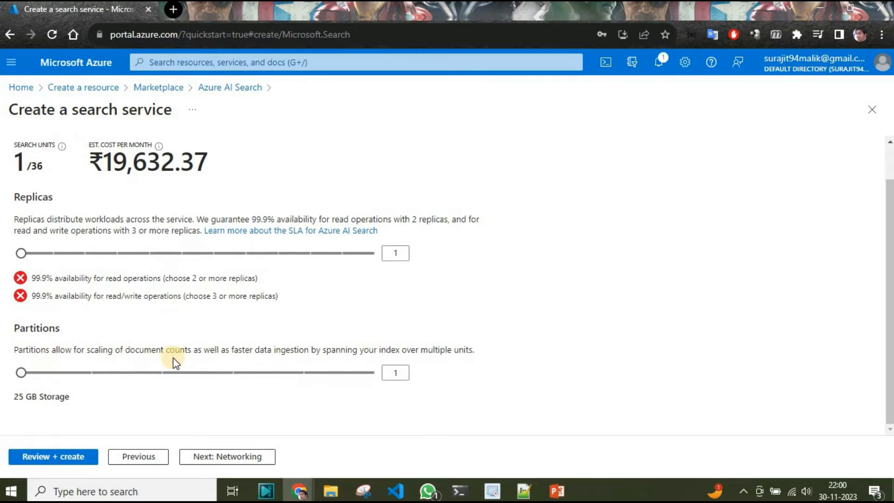
{"action": "left_click", "coordinate": [127, 457]}
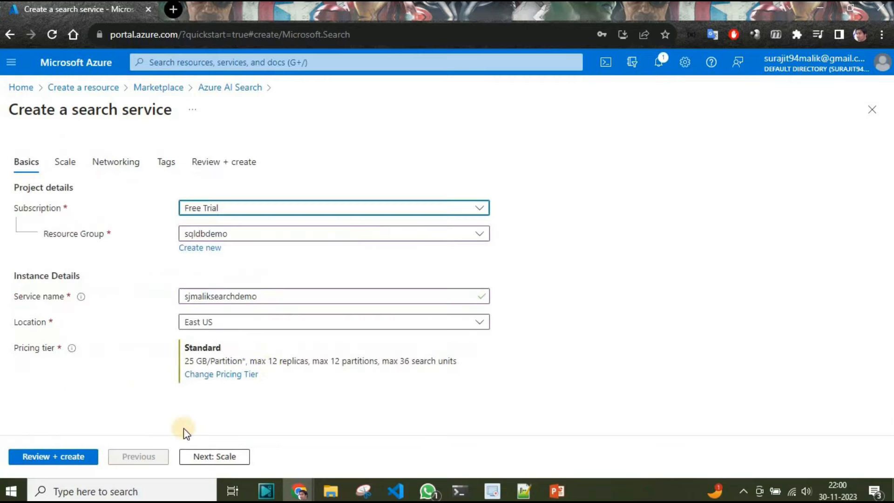
{"action": "left_click", "coordinate": [215, 457]}
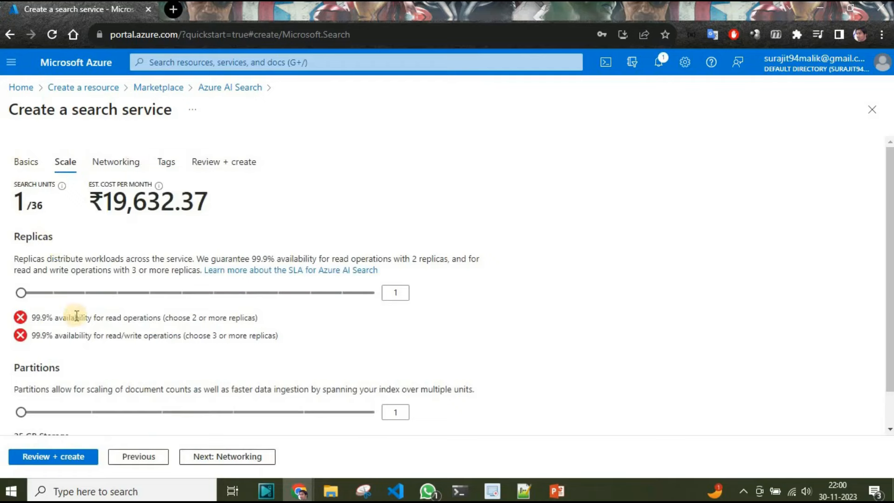
{"action": "scroll", "coordinate": [230, 389], "scroll_direction": "down", "scroll_amount": 1}
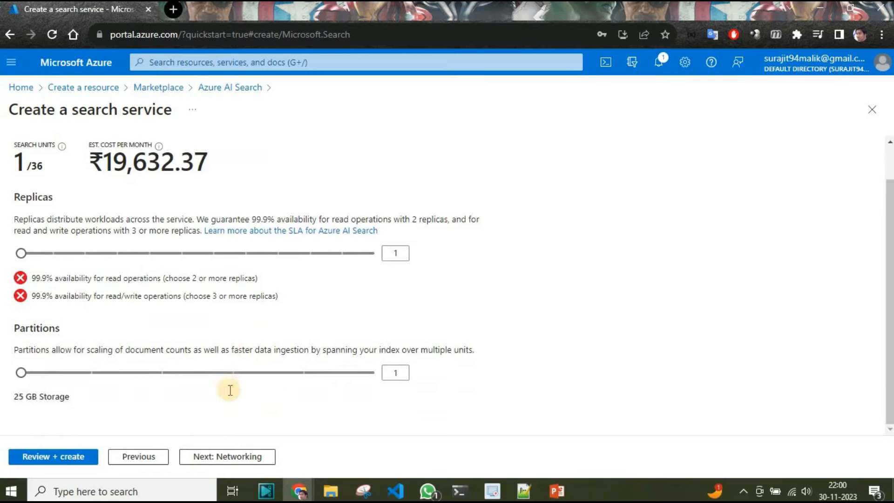
{"action": "scroll", "coordinate": [57, 384], "scroll_direction": "up", "scroll_amount": 1}
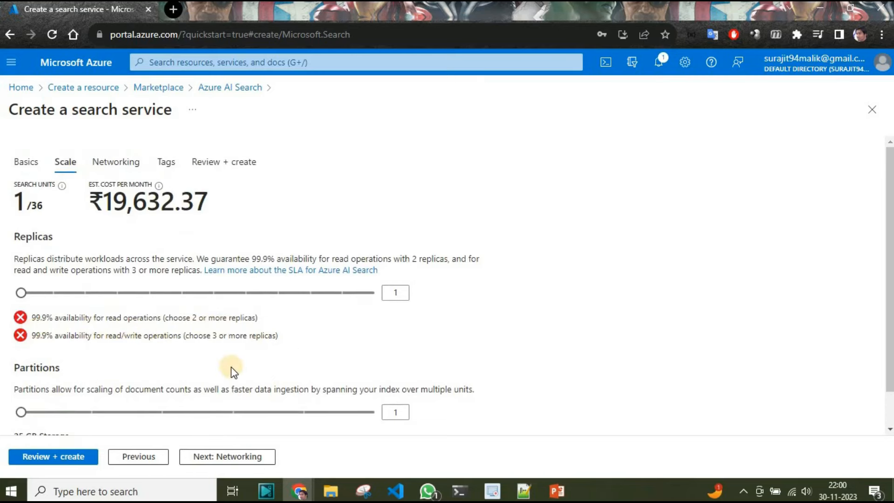
{"action": "left_click", "coordinate": [244, 455]}
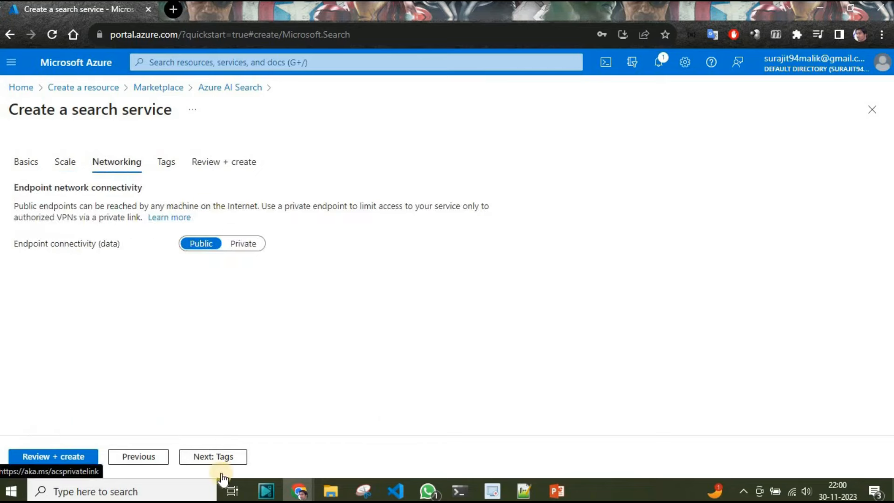
{"action": "left_click", "coordinate": [220, 458]}
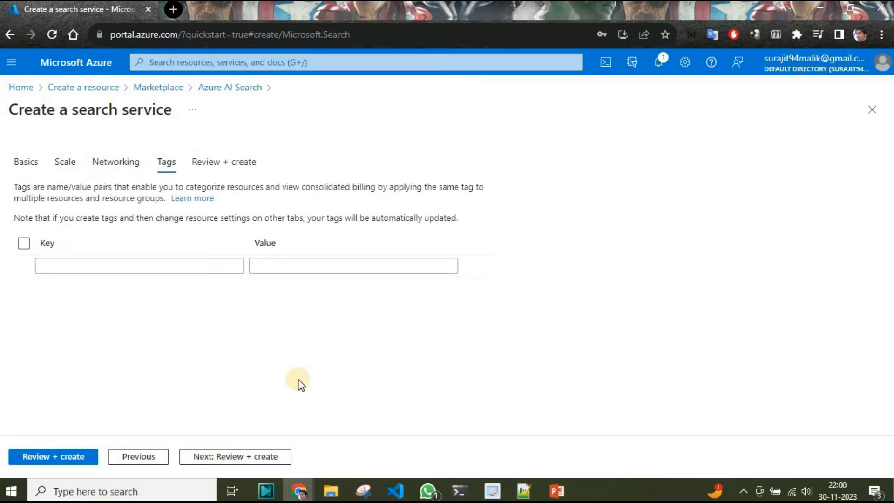
{"action": "left_click", "coordinate": [242, 457]}
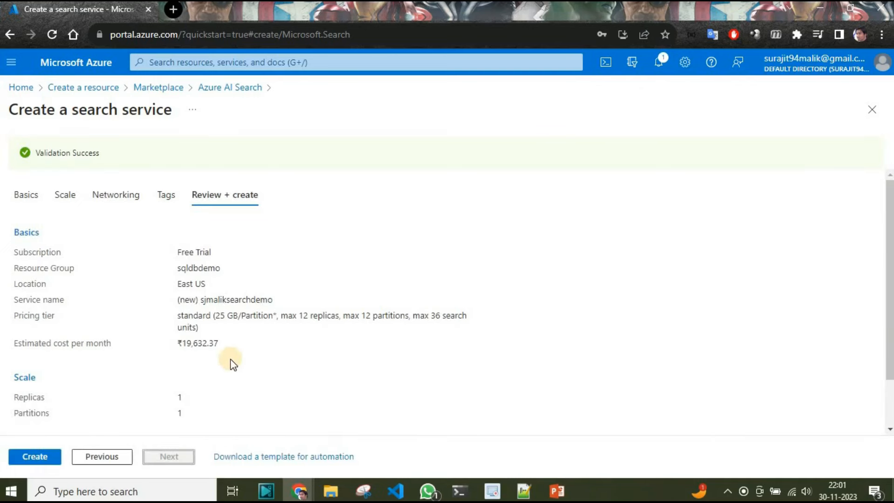
- Check the configuration summary, create the search service, and open the deployed resource
{"action": "scroll", "coordinate": [231, 363], "scroll_direction": "down", "scroll_amount": 1}
{"action": "scroll", "coordinate": [233, 364], "scroll_direction": "up", "scroll_amount": 1}
{"action": "left_click", "coordinate": [44, 457]}
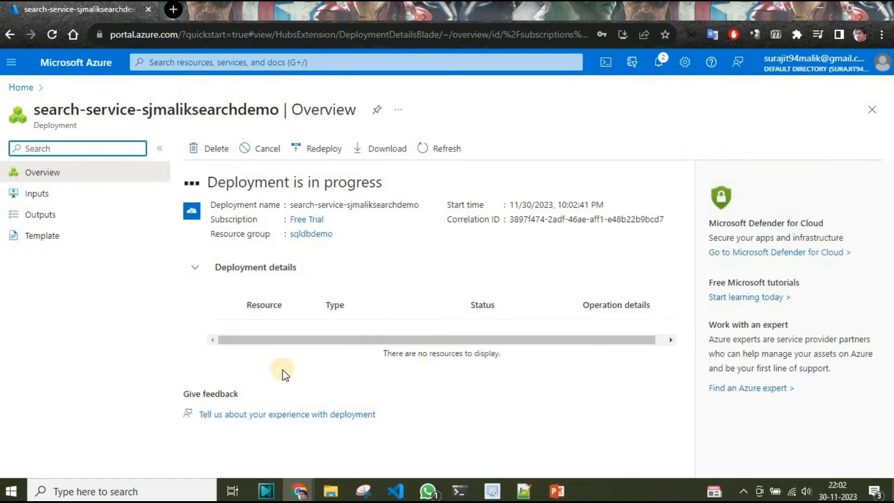
{"action": "left_click", "coordinate": [240, 323]}
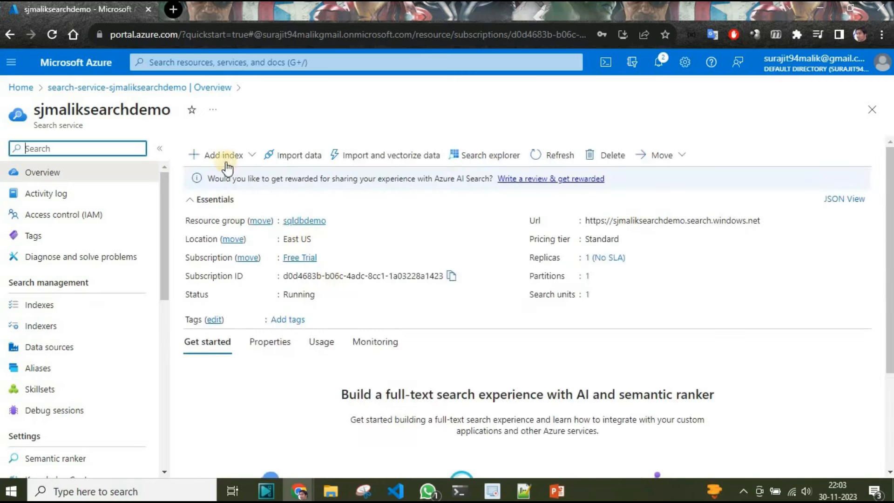
- Start a data import into the search service using the realestate-us-sample from the Samples data source
{"action": "left_click", "coordinate": [281, 155]}
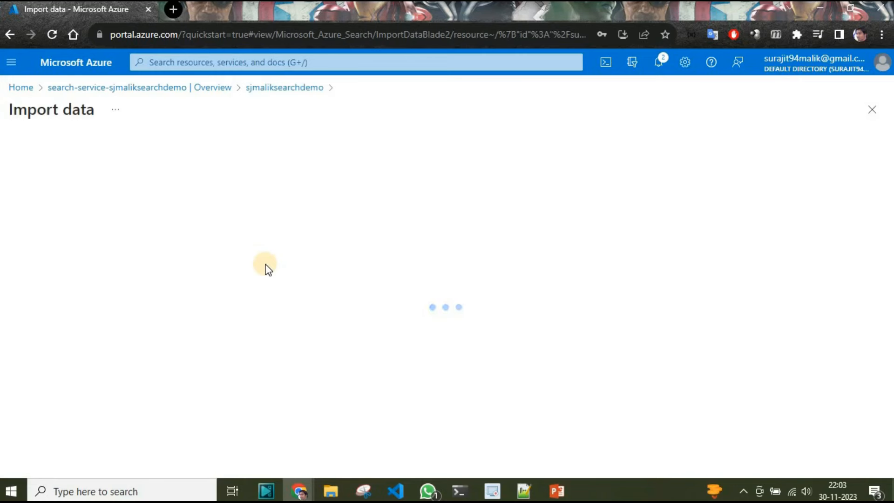
{"action": "left_click", "coordinate": [433, 229]}
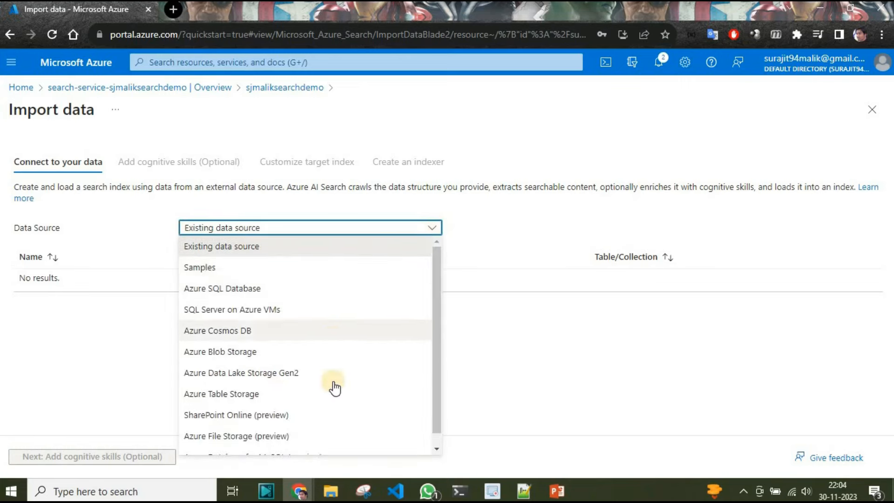
{"action": "scroll", "coordinate": [334, 387], "scroll_direction": "down", "scroll_amount": 1}
{"action": "scroll", "coordinate": [334, 386], "scroll_direction": "up", "scroll_amount": 1}
{"action": "left_click", "coordinate": [232, 276]}
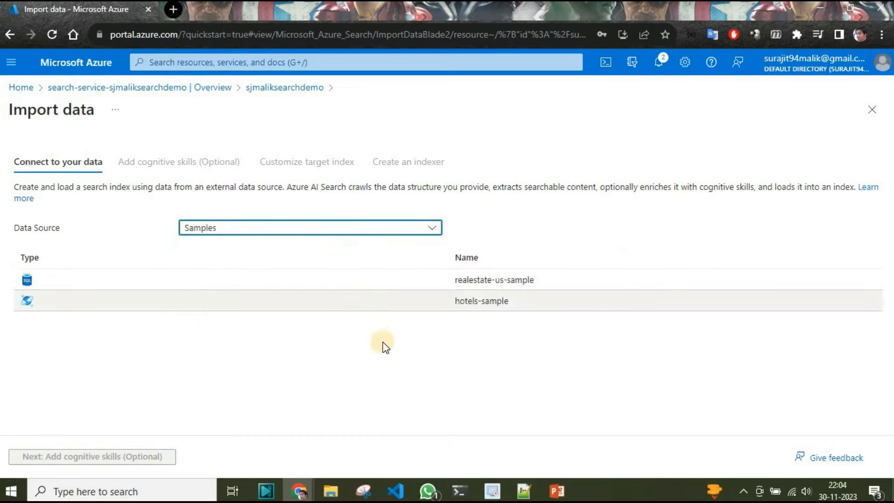
{"action": "left_click", "coordinate": [503, 282]}
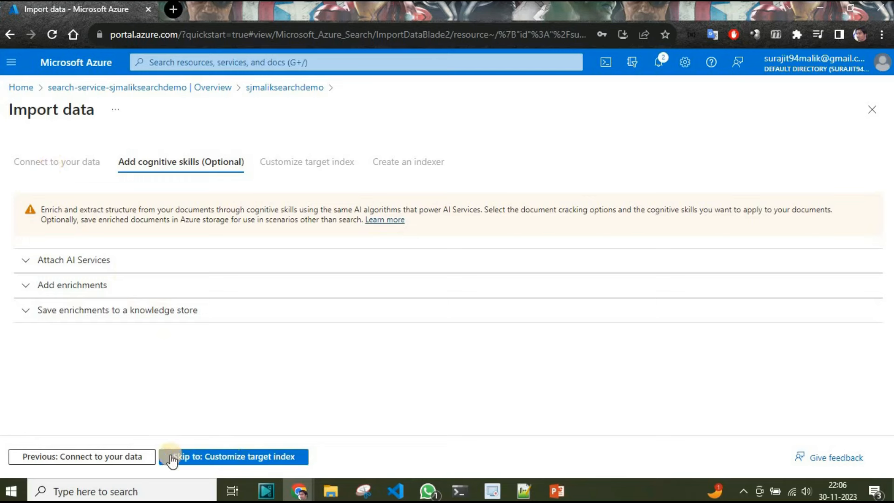
- Start creating a new AI Services resource for the cognitive skills, assigning it to the sqldbdemo resource group
{"action": "left_click", "coordinate": [62, 263]}
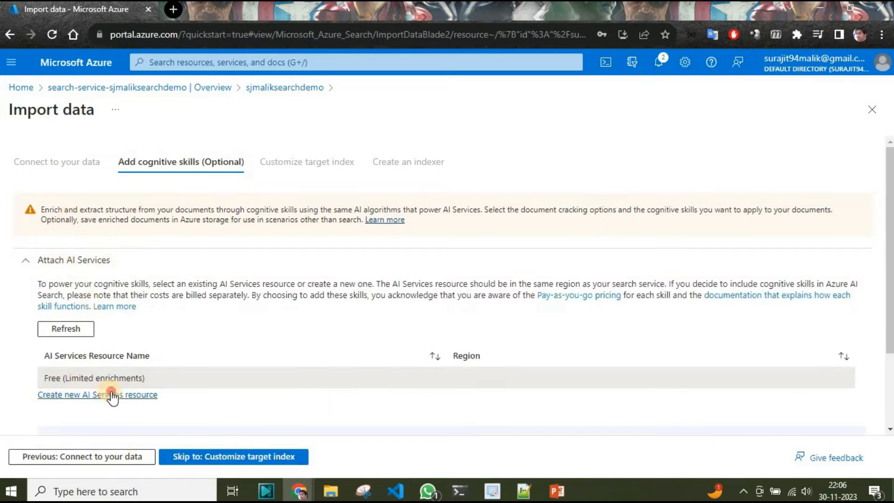
{"action": "left_click", "coordinate": [93, 394]}
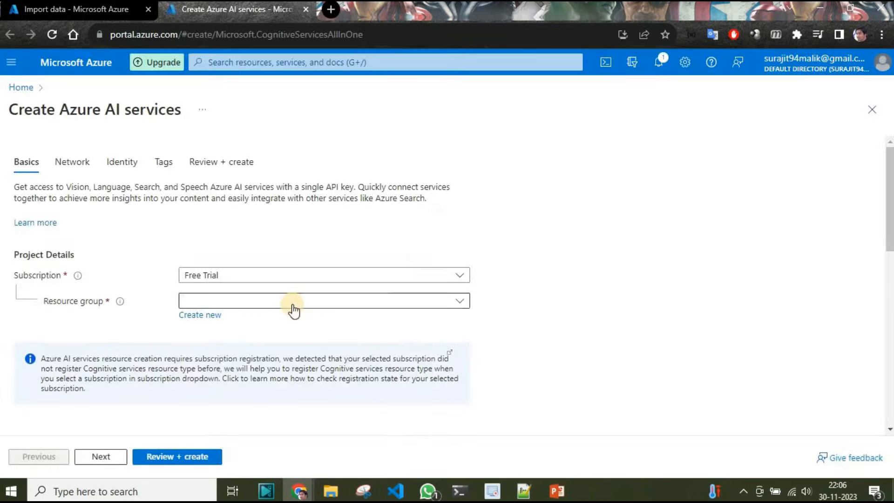
{"action": "left_click", "coordinate": [463, 301]}
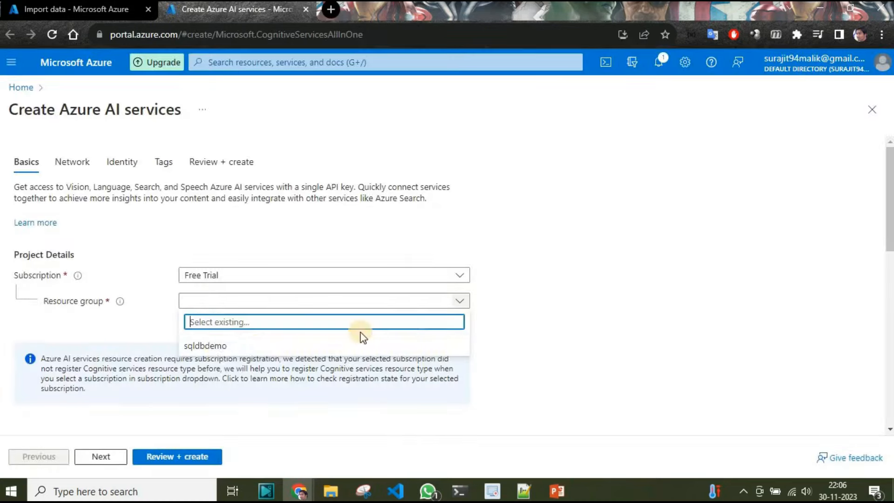
{"action": "left_click", "coordinate": [208, 346]}
- Keep the AI services region as East US and name the instance azureaisearchdemo
{"action": "scroll", "coordinate": [140, 368], "scroll_direction": "down", "scroll_amount": 2}
{"action": "scroll", "coordinate": [184, 367], "scroll_direction": "down", "scroll_amount": 2}
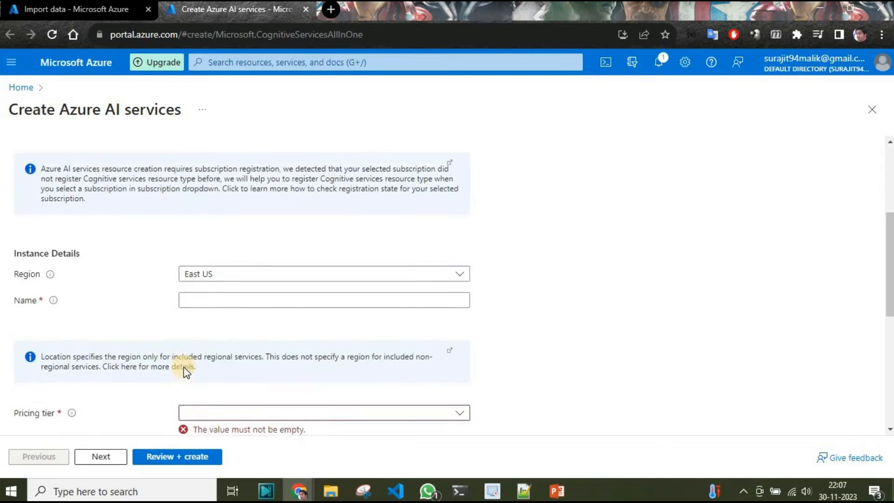
{"action": "left_click", "coordinate": [330, 273]}
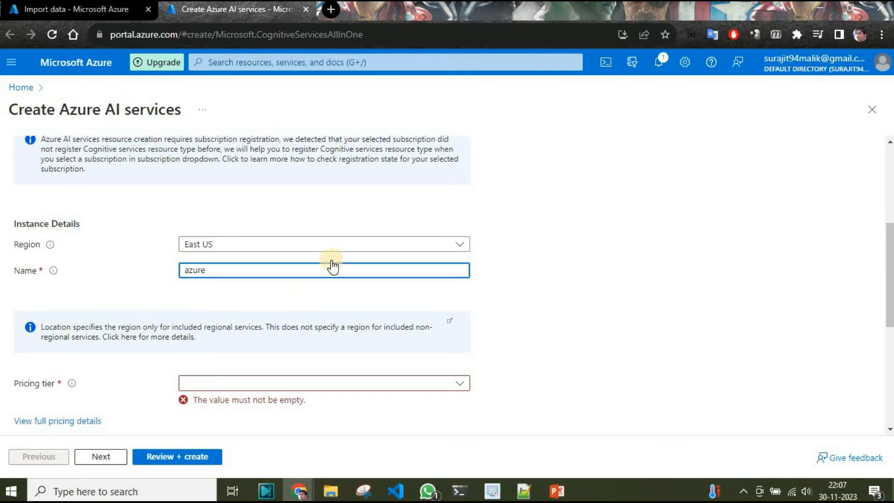
{"action": "scroll", "coordinate": [331, 265], "scroll_direction": "up", "scroll_amount": 2}
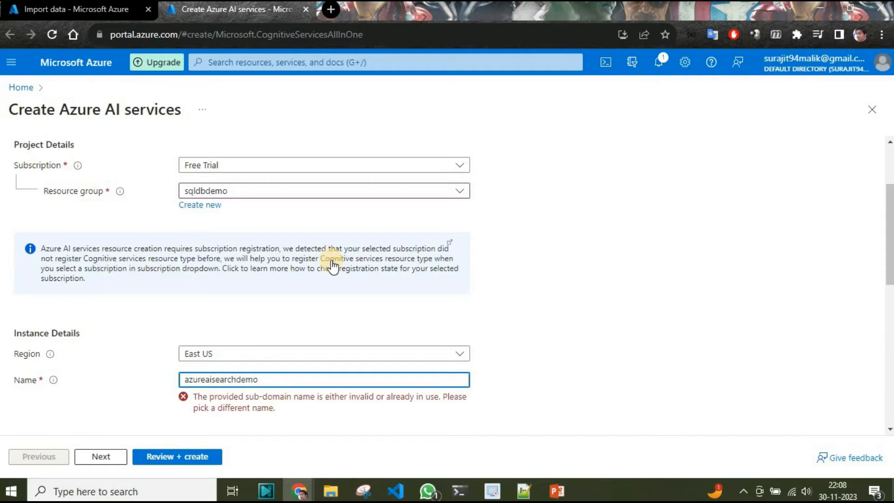
{"action": "left_click", "coordinate": [599, 361]}
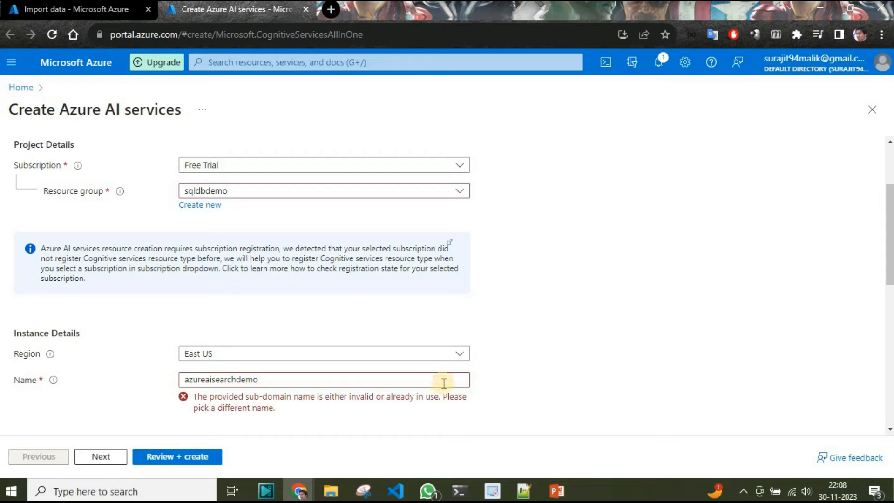
{"action": "scroll", "coordinate": [350, 425], "scroll_direction": "down", "scroll_amount": 6}
{"action": "scroll", "coordinate": [349, 425], "scroll_direction": "up", "scroll_amount": 4}
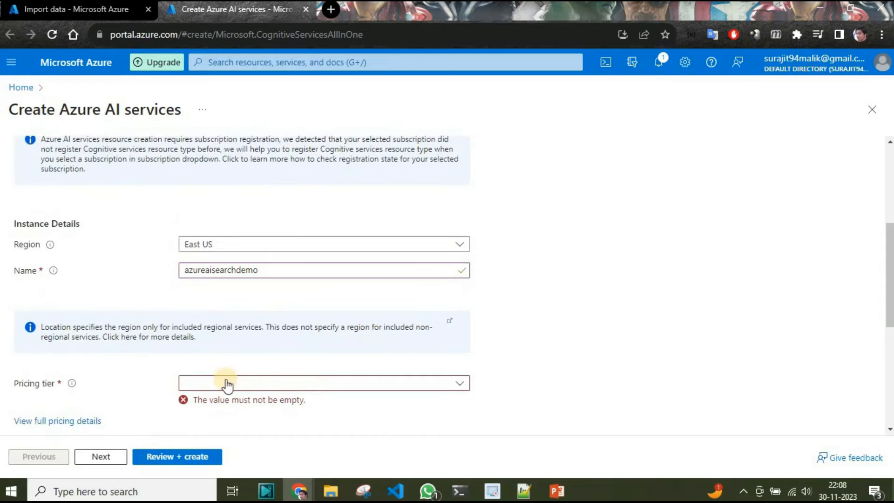
- Choose the Standard S0 pricing tier, acknowledge the terms, and proceed to the final review of the AI services resource
{"action": "left_click", "coordinate": [428, 381]}
{"action": "left_click", "coordinate": [216, 400]}
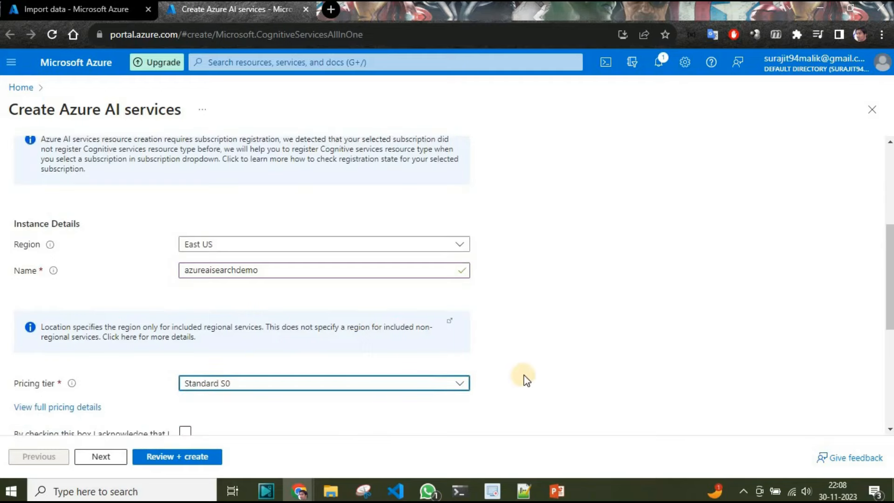
{"action": "scroll", "coordinate": [373, 381], "scroll_direction": "down", "scroll_amount": 2}
{"action": "left_click", "coordinate": [186, 322]}
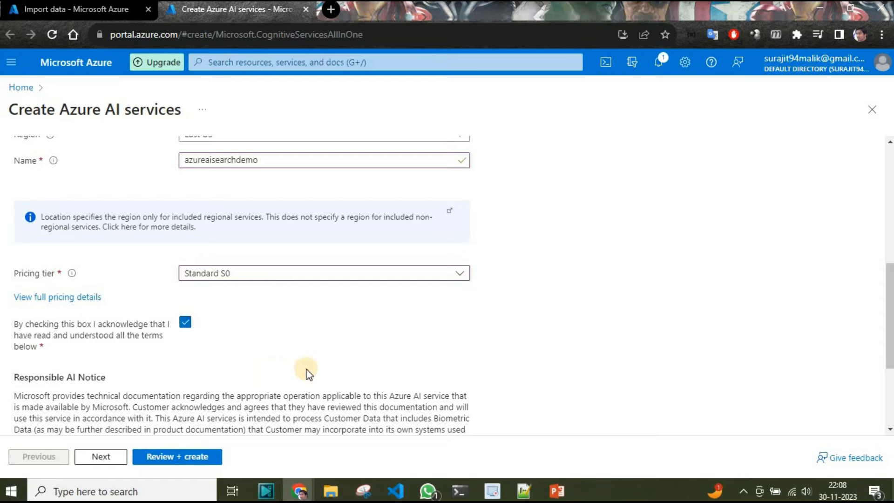
{"action": "scroll", "coordinate": [307, 372], "scroll_direction": "down", "scroll_amount": 3}
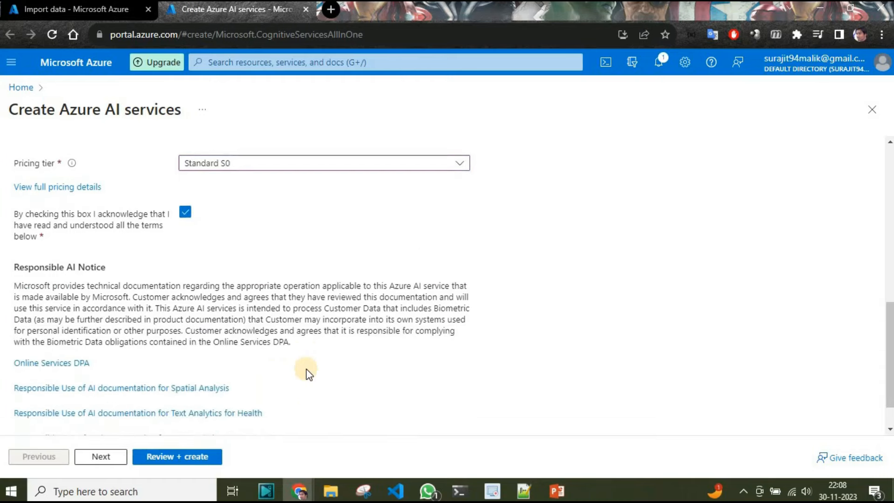
{"action": "left_click", "coordinate": [191, 456]}
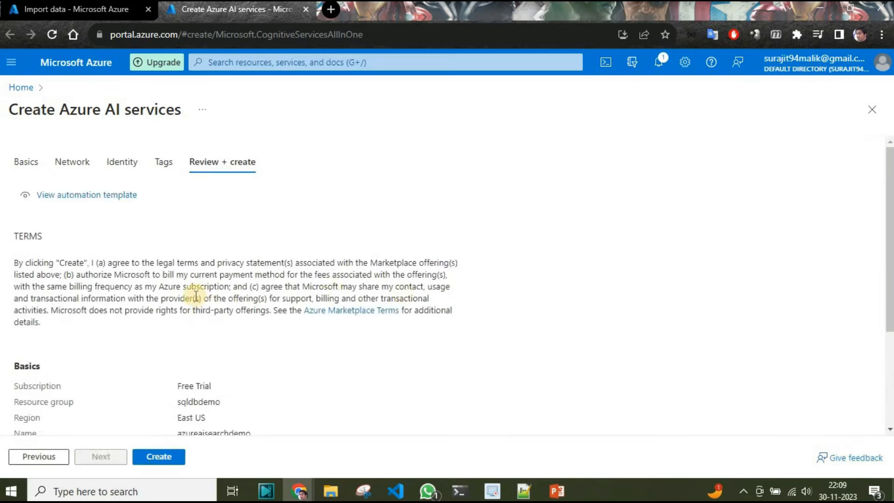
- Check the configuration summary, create the Azure AI services resource, and open it once deployed
{"action": "scroll", "coordinate": [195, 305], "scroll_direction": "down", "scroll_amount": 4}
{"action": "left_click", "coordinate": [154, 457]}
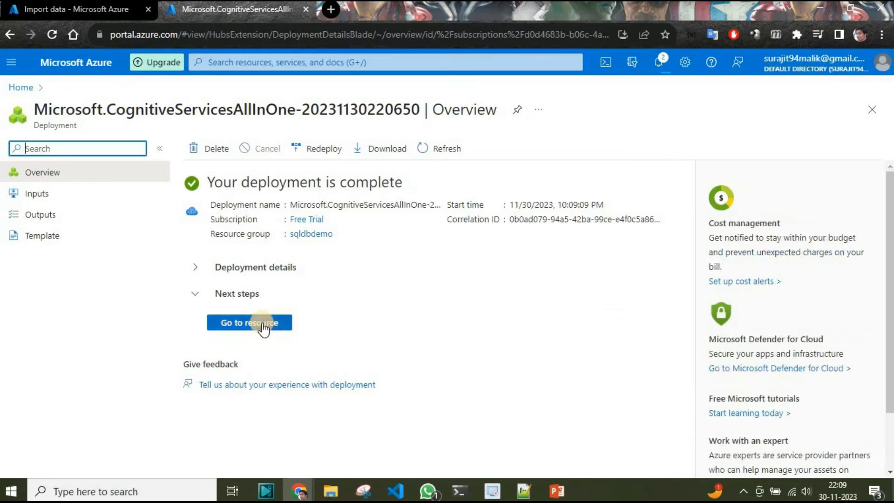
{"action": "left_click", "coordinate": [264, 324]}
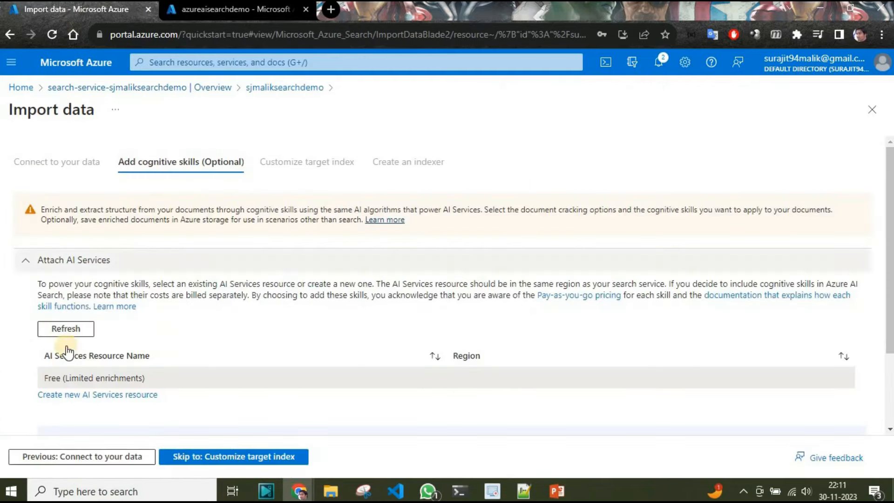
- Return to the data import and refresh the AI Services resources available to attach
{"action": "left_click", "coordinate": [68, 330]}
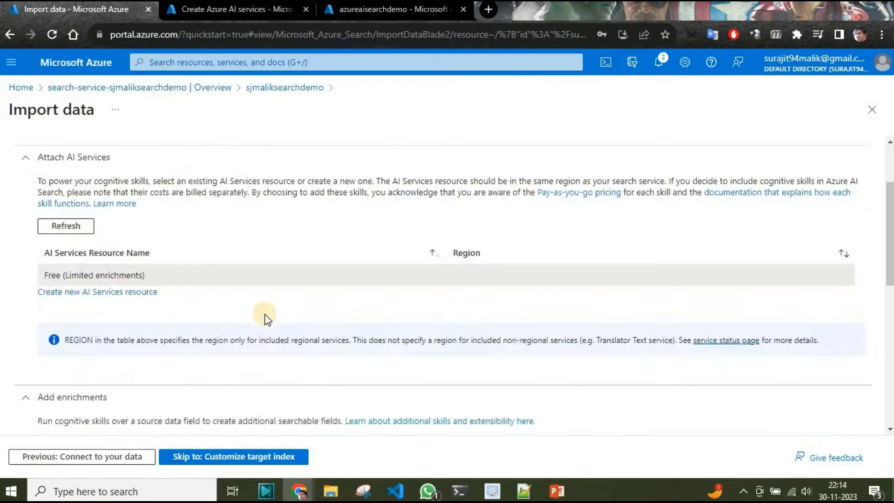
{"action": "scroll", "coordinate": [265, 319], "scroll_direction": "down", "scroll_amount": 5}
{"action": "scroll", "coordinate": [265, 320], "scroll_direction": "up", "scroll_amount": 2}
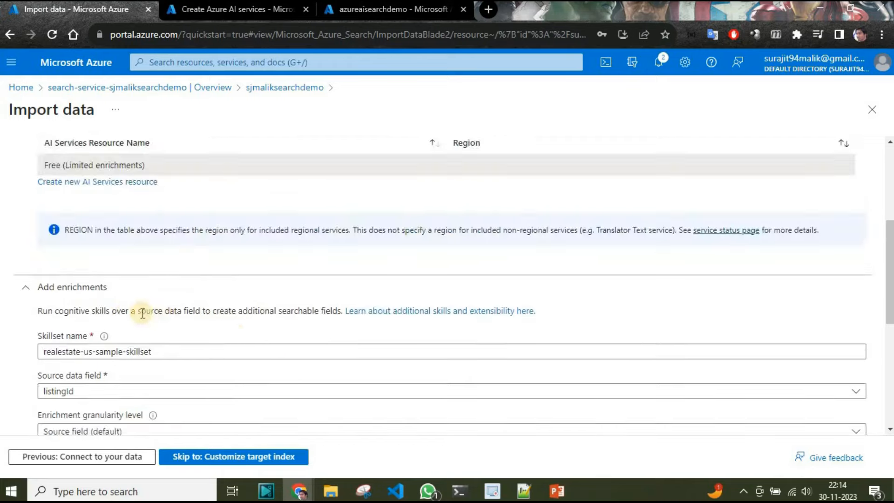
- Enable all text cognitive skills except Extract personally identifiable information, and proceed to customizing the target index
{"action": "left_click", "coordinate": [108, 292]}
{"action": "left_click", "coordinate": [90, 399]}
{"action": "scroll", "coordinate": [196, 344], "scroll_direction": "down", "scroll_amount": 5}
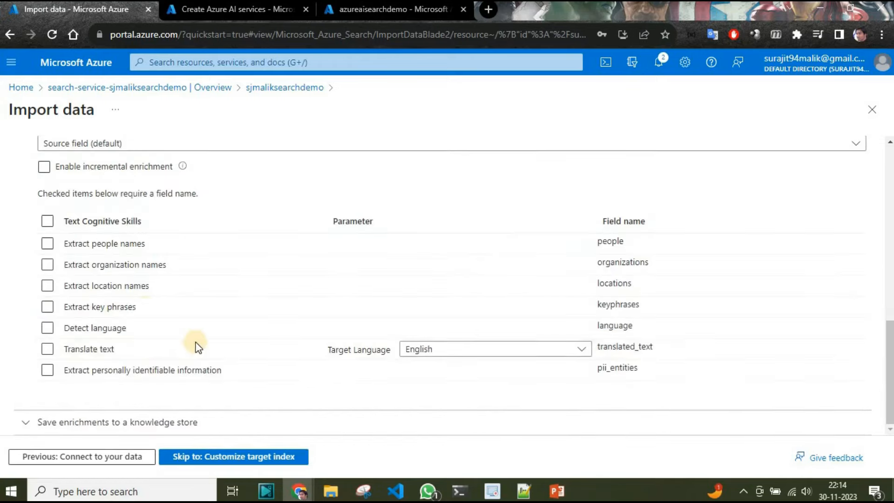
{"action": "left_click", "coordinate": [47, 222]}
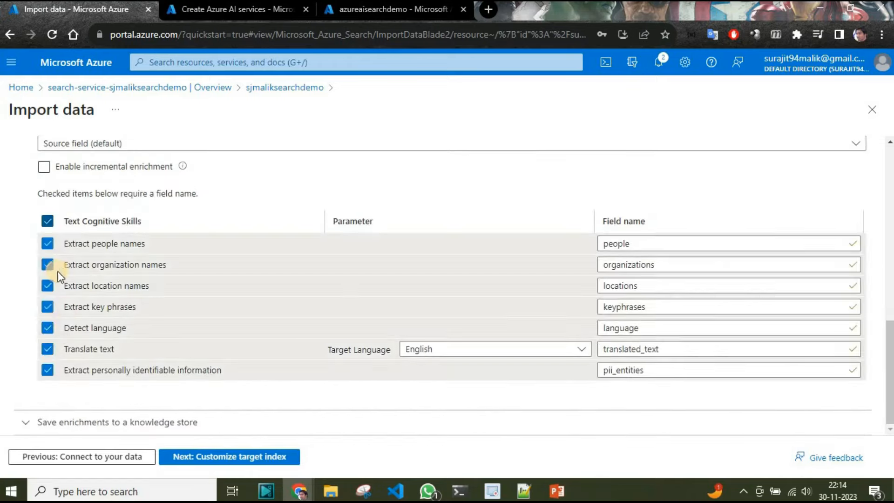
{"action": "left_click", "coordinate": [47, 370]}
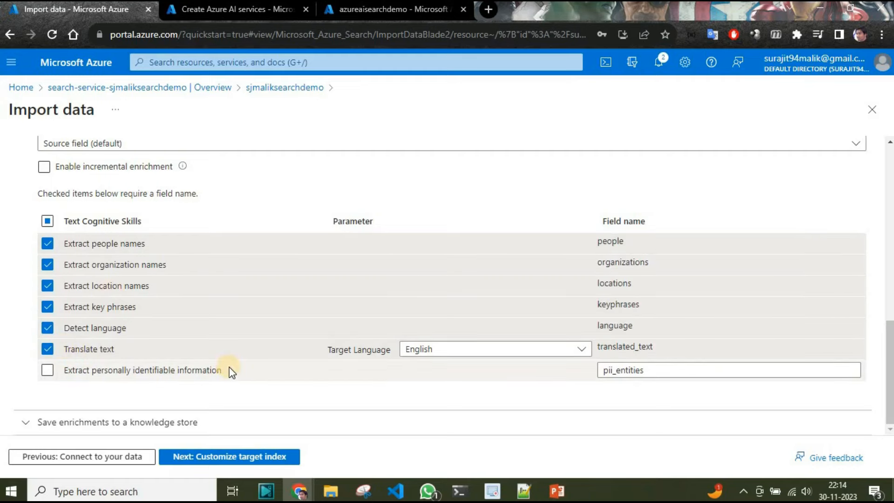
{"action": "scroll", "coordinate": [229, 368], "scroll_direction": "up", "scroll_amount": 2}
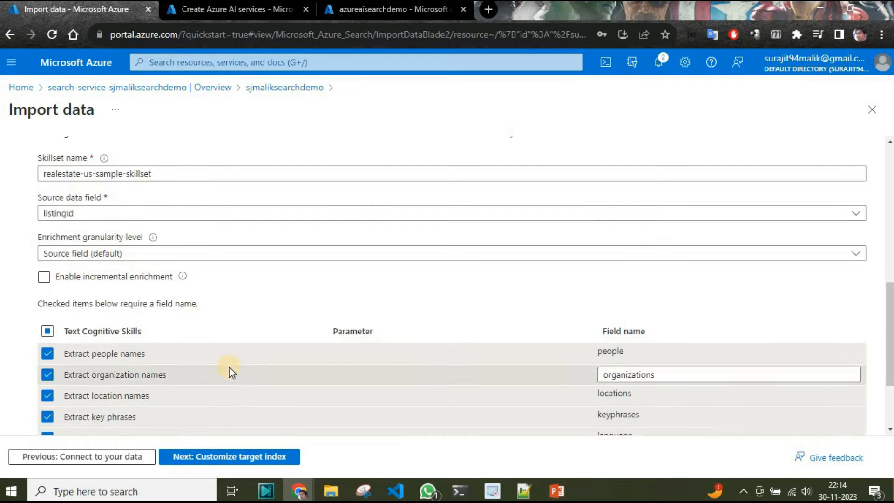
{"action": "scroll", "coordinate": [229, 371], "scroll_direction": "down", "scroll_amount": 2}
{"action": "left_click", "coordinate": [244, 457]}
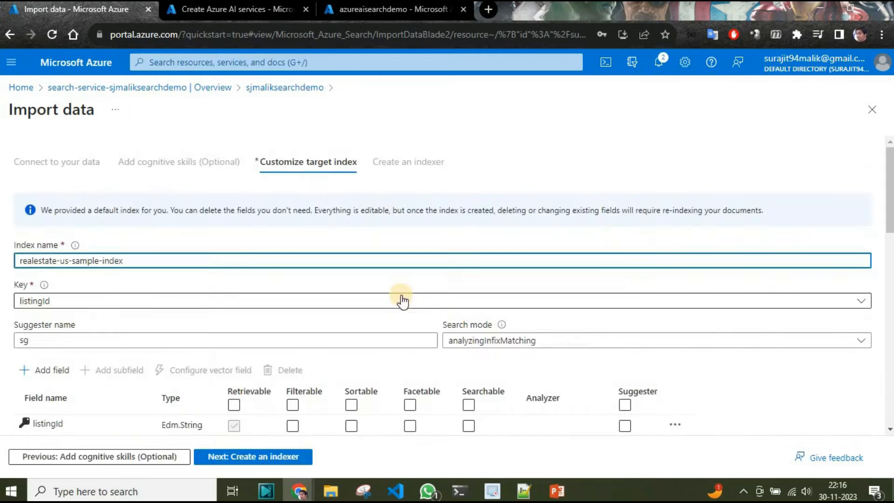
- Check and keep the default fields of realestate-us-sample-index, and submit the import with the realestate-us-sample-indexer
{"action": "scroll", "coordinate": [401, 300], "scroll_direction": "down", "scroll_amount": 5}
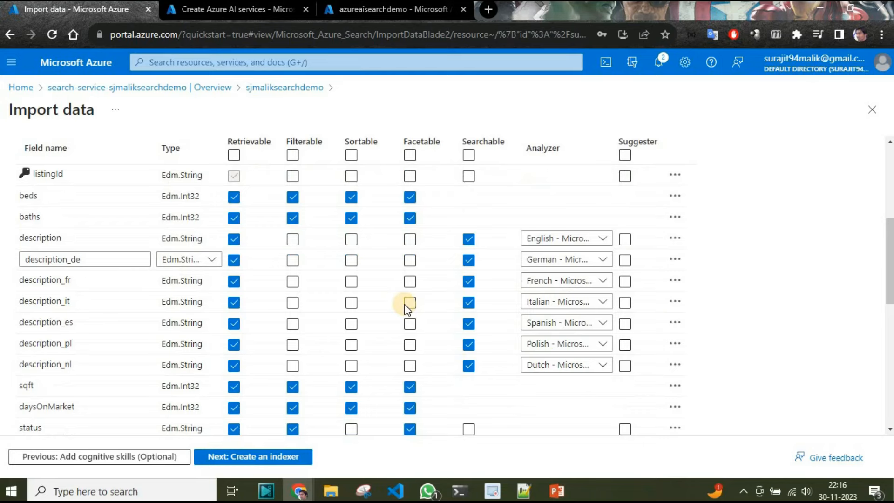
{"action": "scroll", "coordinate": [408, 310], "scroll_direction": "down", "scroll_amount": 2}
{"action": "scroll", "coordinate": [409, 315], "scroll_direction": "down", "scroll_amount": 5}
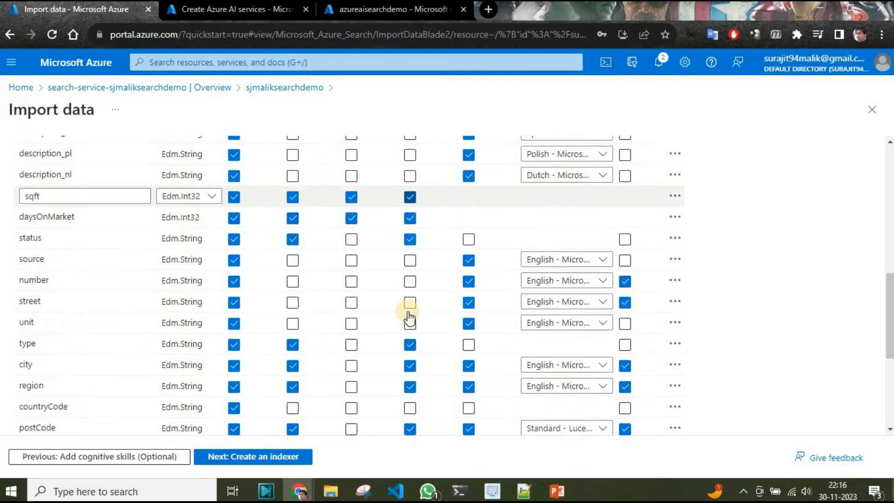
{"action": "scroll", "coordinate": [409, 317], "scroll_direction": "down", "scroll_amount": 3}
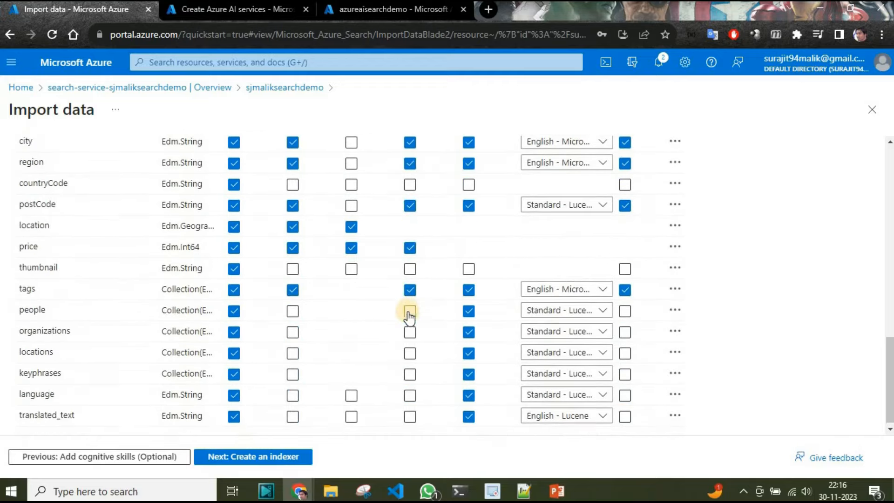
{"action": "left_click", "coordinate": [245, 457]}
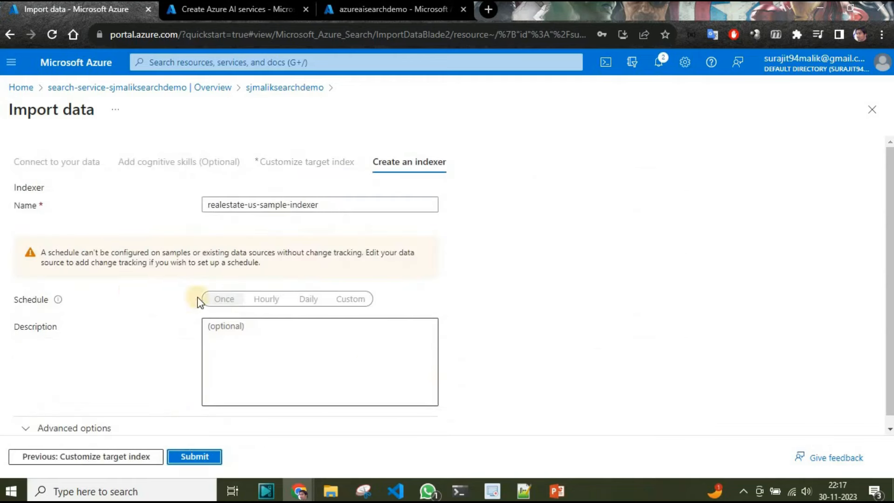
{"action": "scroll", "coordinate": [350, 283], "scroll_direction": "down", "scroll_amount": 1}
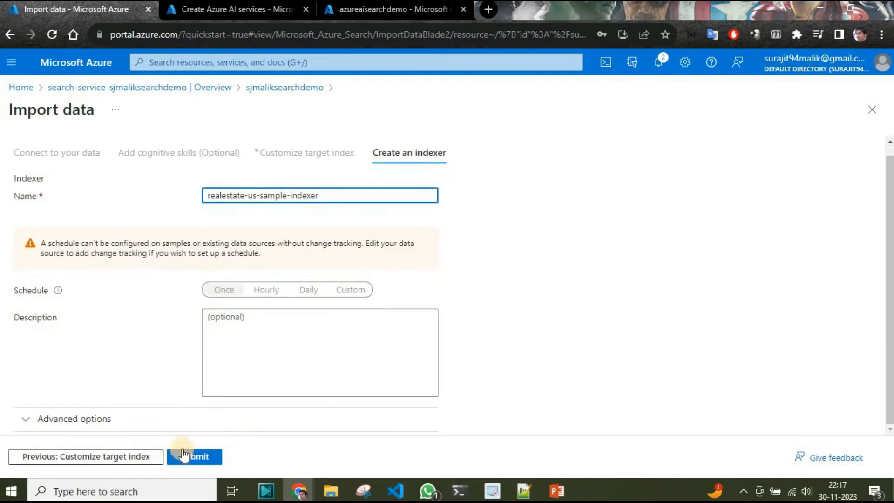
{"action": "left_click", "coordinate": [194, 457]}
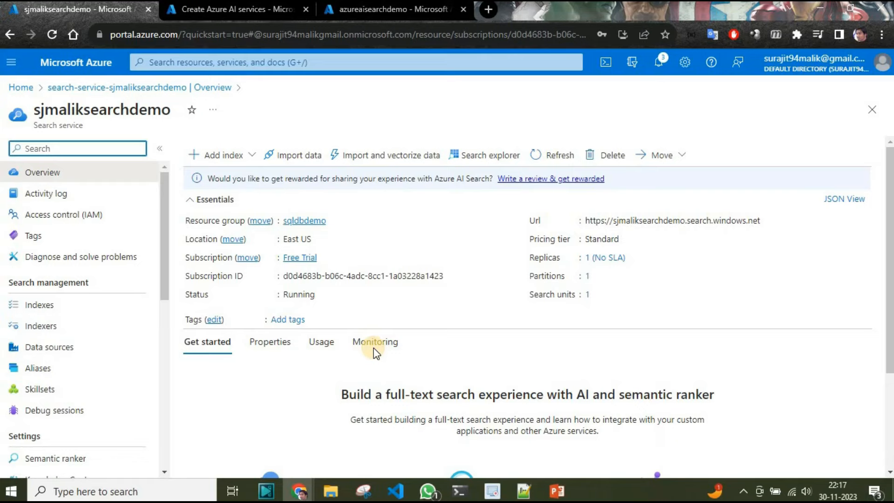
- Examine the search service's usage overview and view its list of indexes
{"action": "scroll", "coordinate": [331, 299], "scroll_direction": "down", "scroll_amount": 3}
{"action": "left_click", "coordinate": [322, 232]}
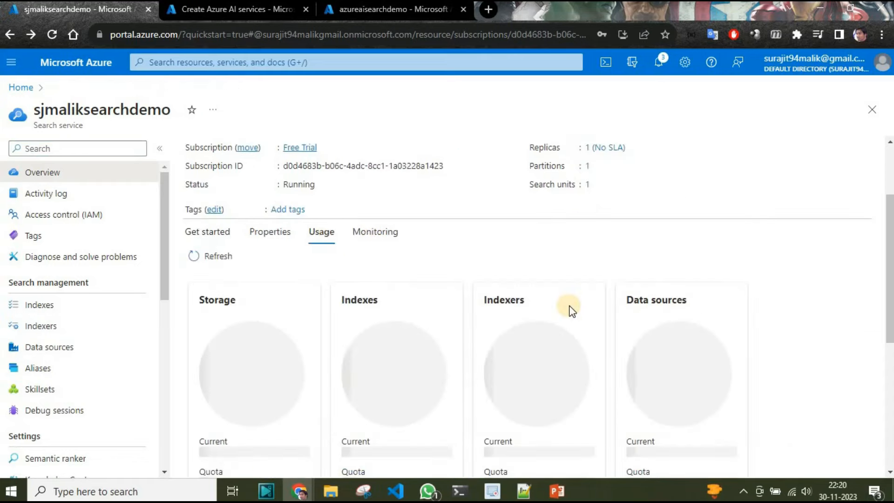
{"action": "scroll", "coordinate": [512, 304], "scroll_direction": "down", "scroll_amount": 3}
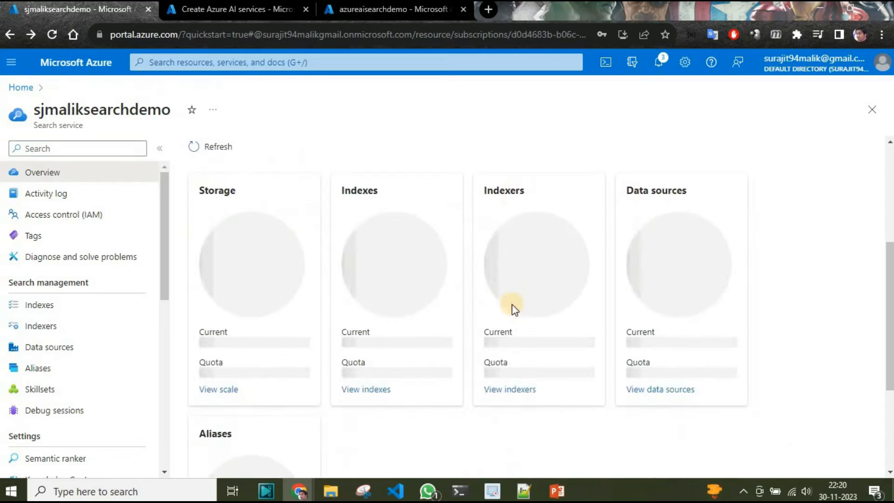
{"action": "left_click", "coordinate": [516, 405]}
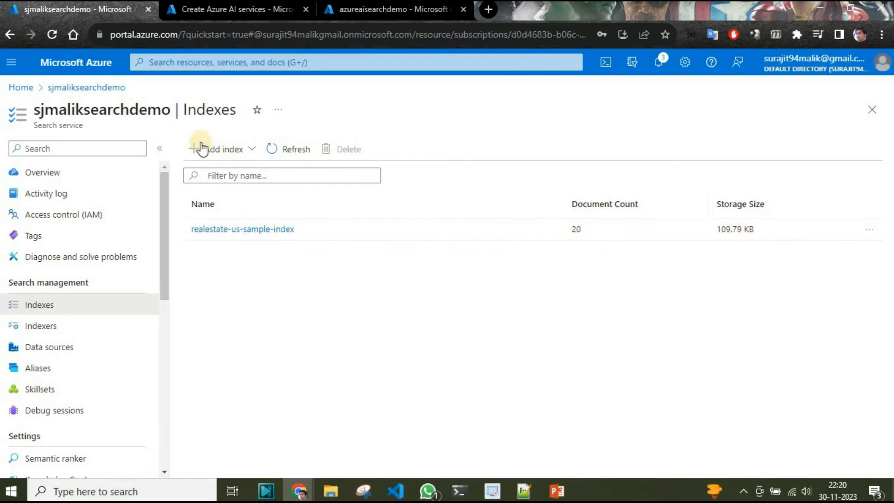
- Return to the service's usage overview, check the data sources, aliases and skillsets, and view the list of skillsets
{"action": "left_click", "coordinate": [9, 34]}
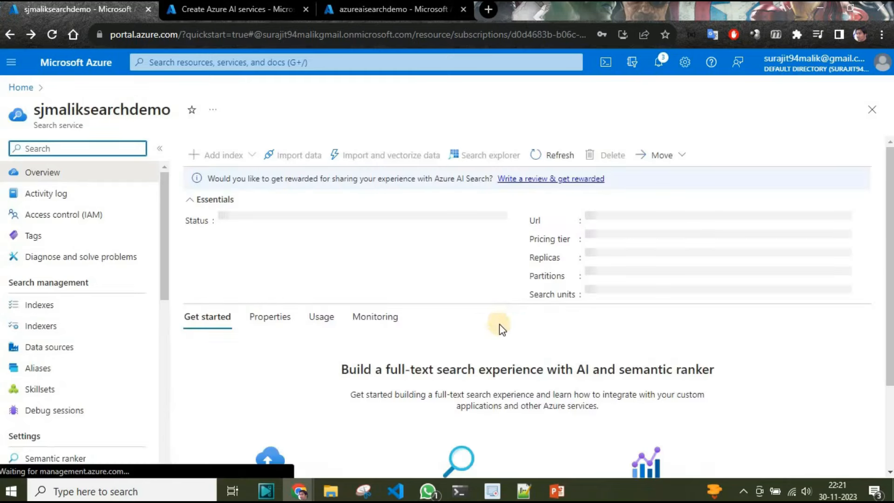
{"action": "left_click", "coordinate": [322, 343]}
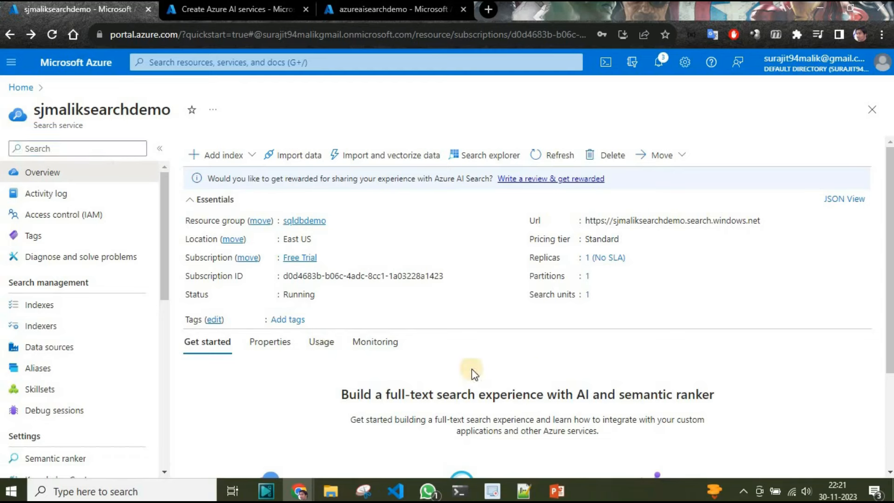
{"action": "scroll", "coordinate": [554, 369], "scroll_direction": "down", "scroll_amount": 3}
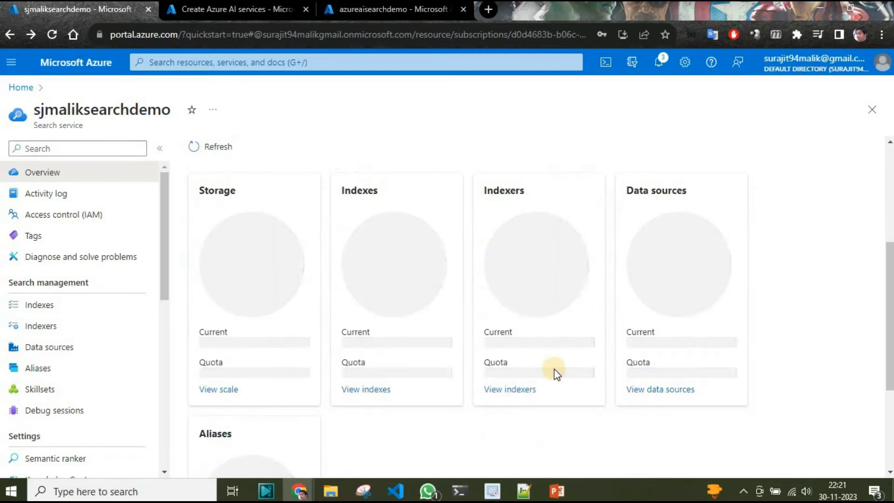
{"action": "scroll", "coordinate": [554, 369], "scroll_direction": "down", "scroll_amount": 4}
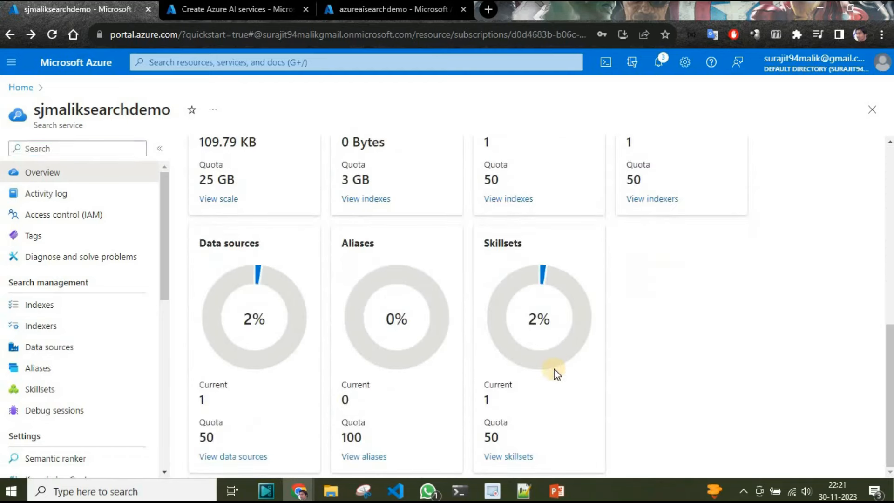
{"action": "left_click", "coordinate": [509, 457]}
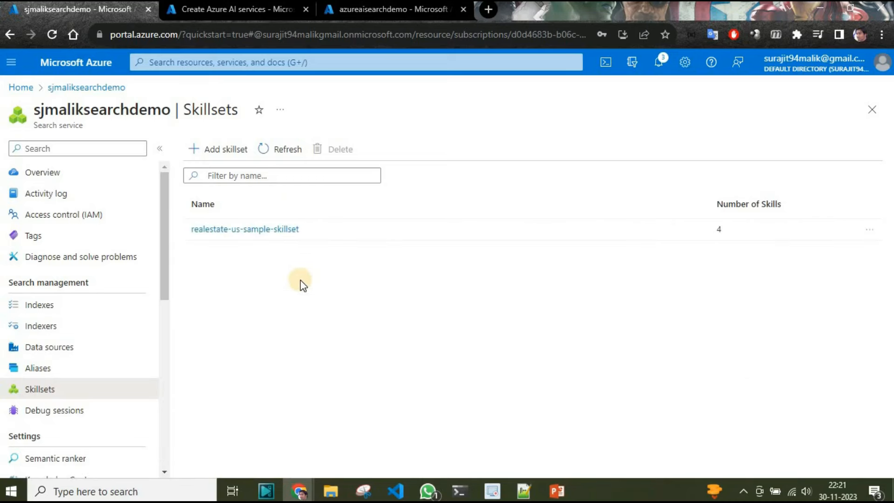
- Open realestate-us-sample-skillset and examine its JSON definition area and its attached AI Services resource
{"action": "left_click", "coordinate": [273, 230]}
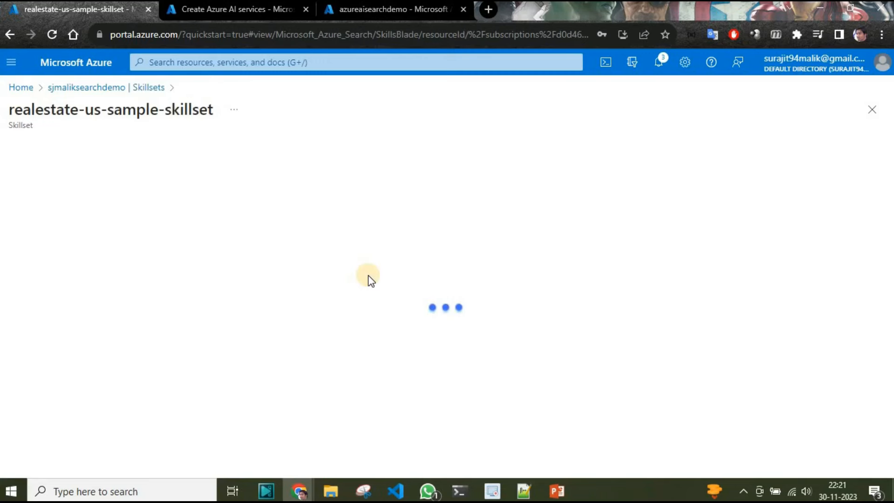
{"action": "scroll", "coordinate": [204, 348], "scroll_direction": "down", "scroll_amount": 5}
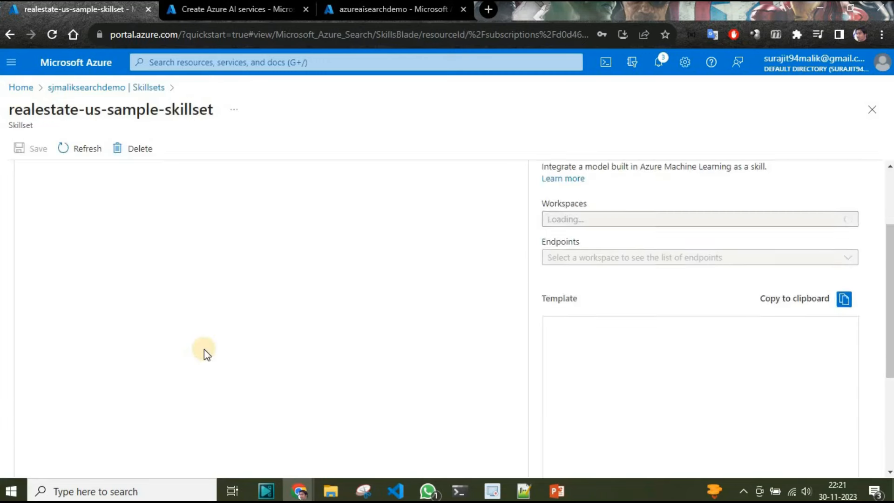
{"action": "scroll", "coordinate": [204, 350], "scroll_direction": "up", "scroll_amount": 5}
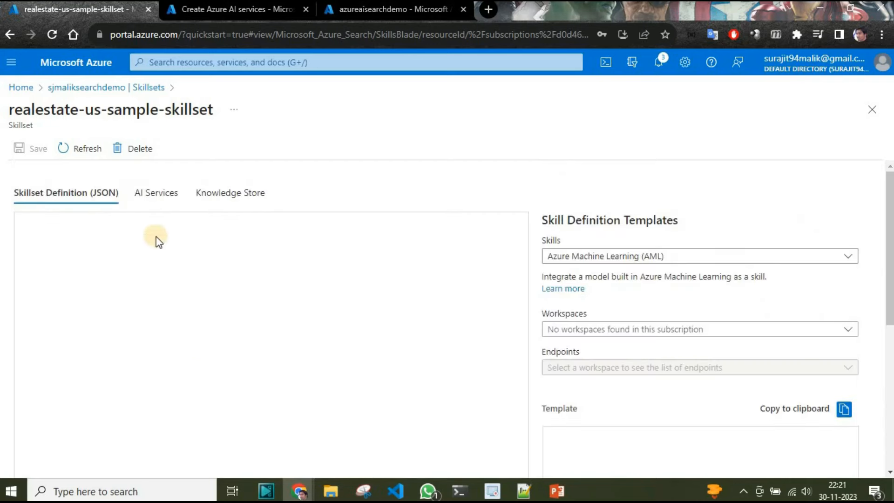
{"action": "left_click", "coordinate": [157, 193]}
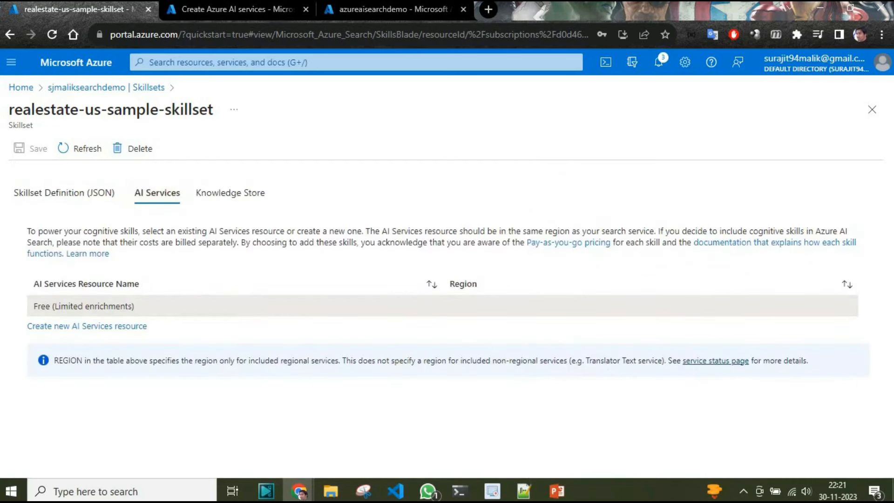
- Return to the search service's overview and open realestate-us-sample-index from its list of indexes
{"action": "left_click", "coordinate": [11, 33]}
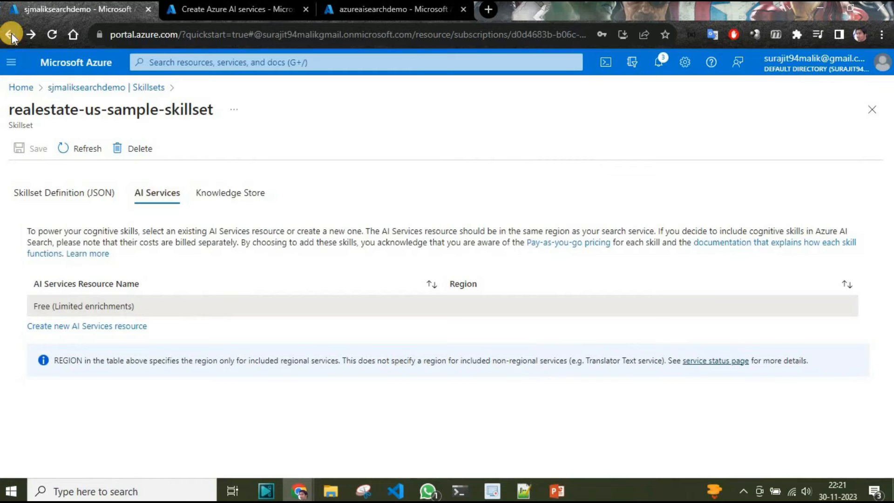
{"action": "left_click", "coordinate": [13, 35]}
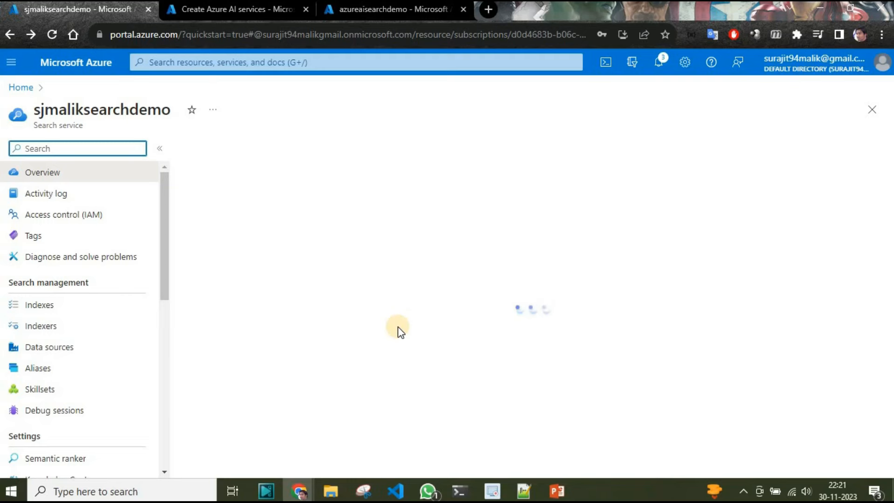
{"action": "scroll", "coordinate": [496, 322], "scroll_direction": "down", "scroll_amount": 5}
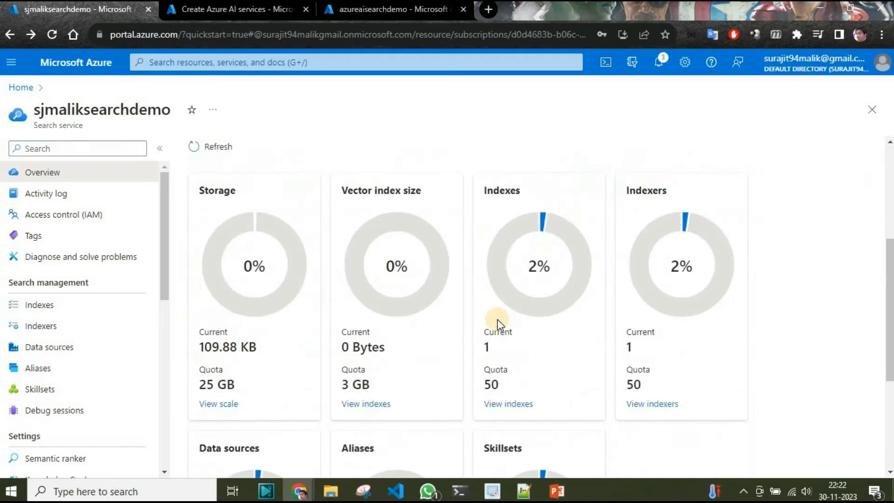
{"action": "left_click", "coordinate": [518, 404]}
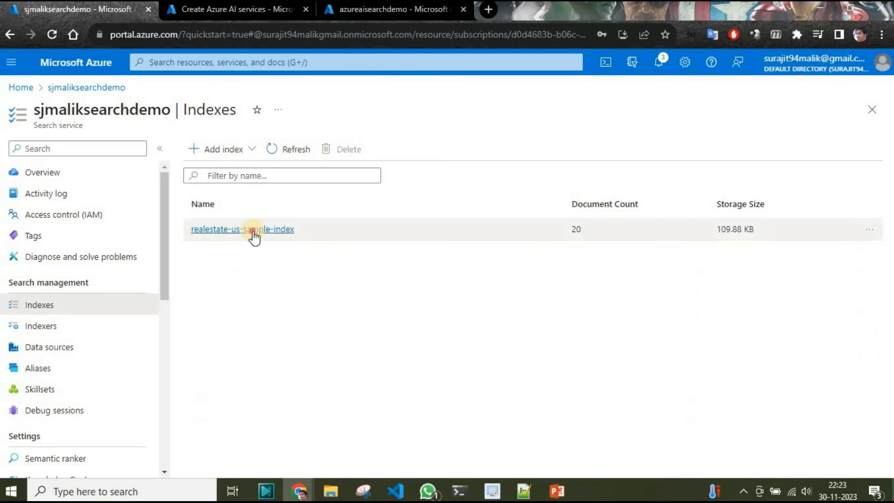
{"action": "left_click", "coordinate": [251, 230]}
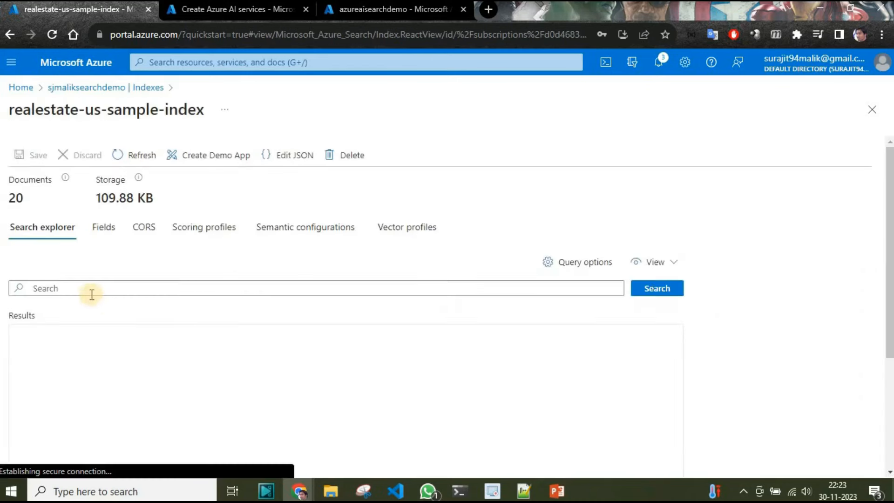
- Query the index with * in the search explorer and examine the fields of the returned documents
{"action": "left_click", "coordinate": [86, 289]}
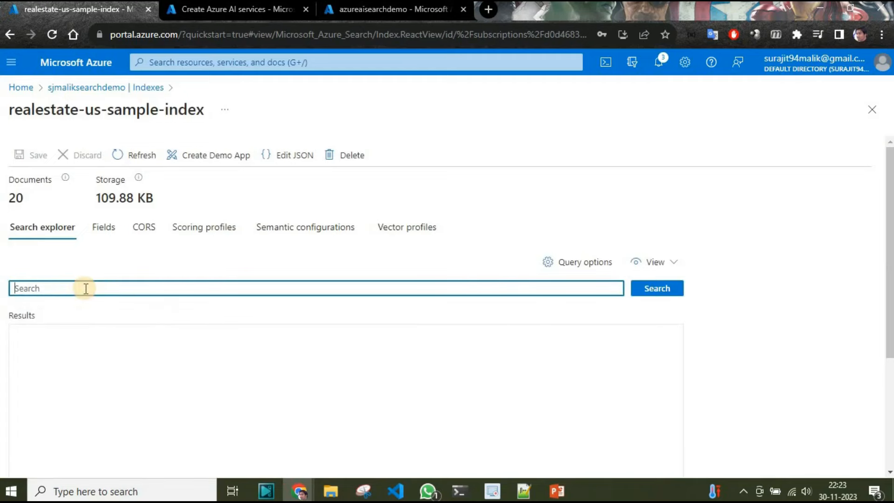
{"action": "type", "text": "*"}
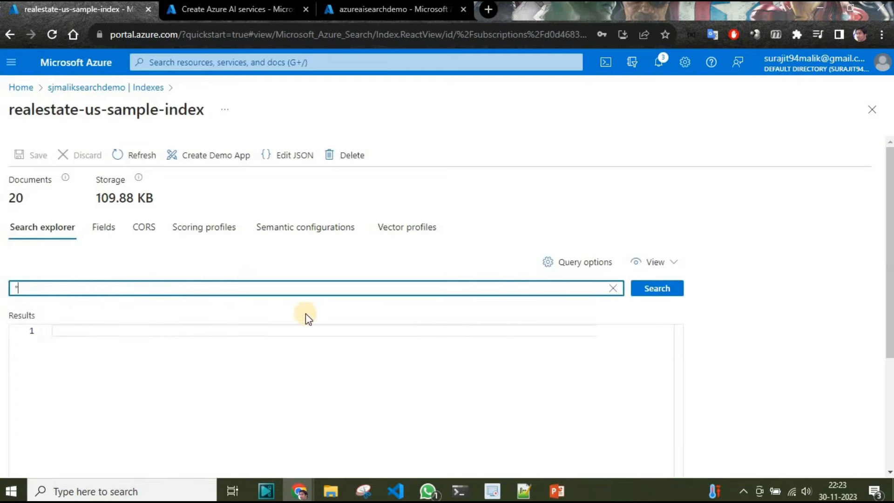
{"action": "left_click", "coordinate": [658, 289]}
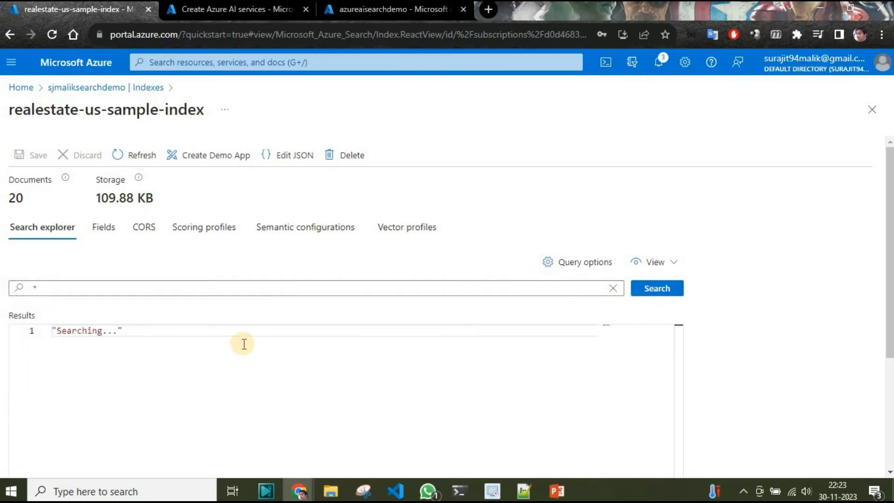
{"action": "scroll", "coordinate": [244, 344], "scroll_direction": "down", "scroll_amount": 3}
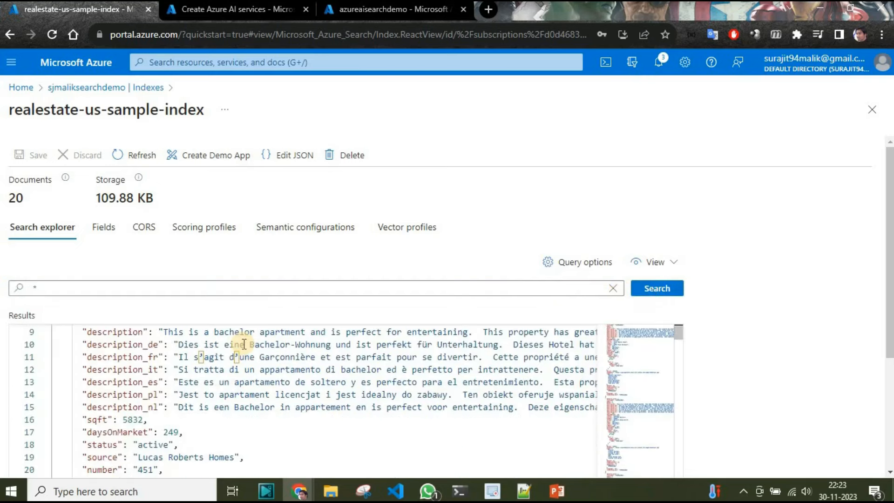
{"action": "scroll", "coordinate": [289, 425], "scroll_direction": "down", "scroll_amount": 9}
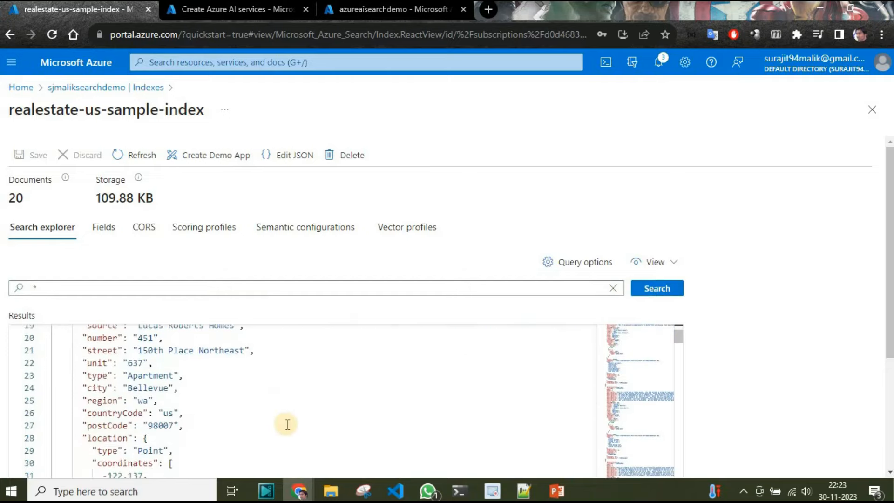
{"action": "scroll", "coordinate": [288, 425], "scroll_direction": "up", "scroll_amount": 11}
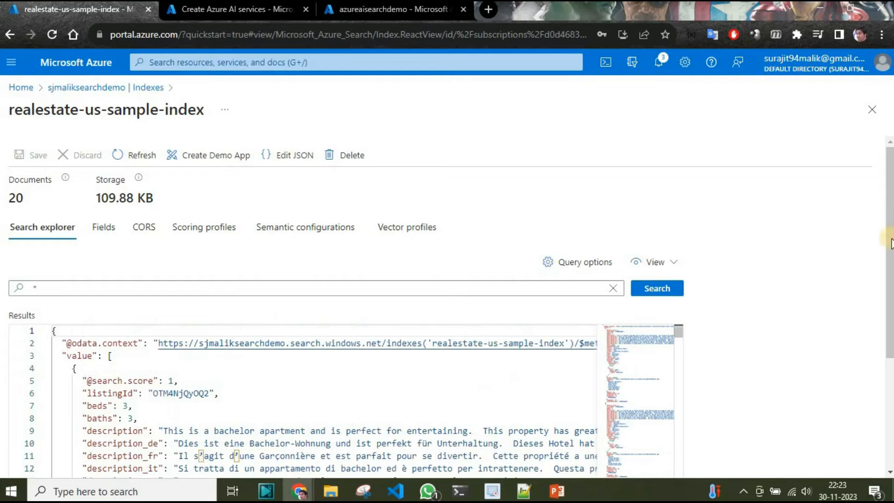
{"action": "left_click_drag", "start_coordinate": [889, 242], "coordinate": [889, 359]}
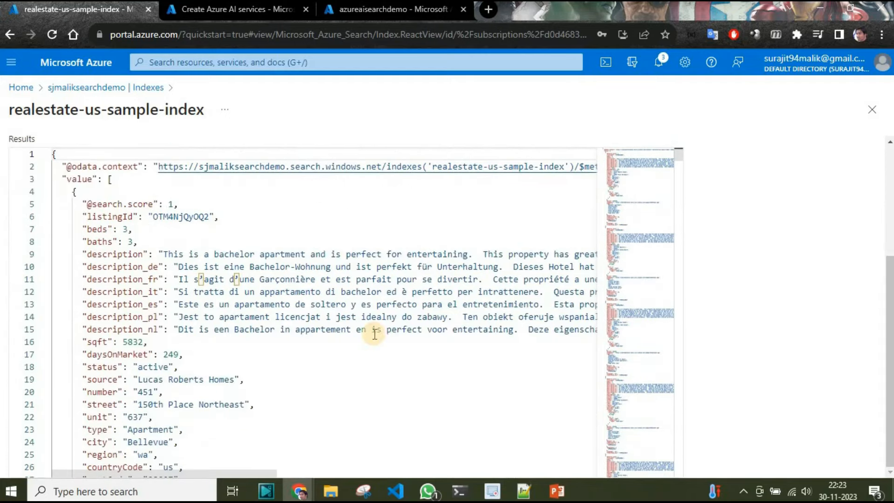
{"action": "scroll", "coordinate": [690, 296], "scroll_direction": "up", "scroll_amount": 3}
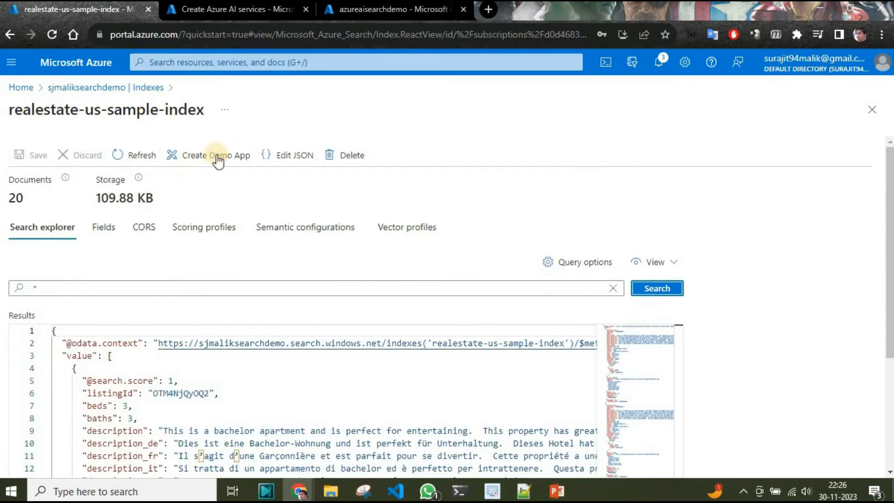
- Start creating a demo app from the index with CORS enabled, and assign the thumbnail field as the individual result's thumbnail
{"action": "left_click", "coordinate": [214, 156]}
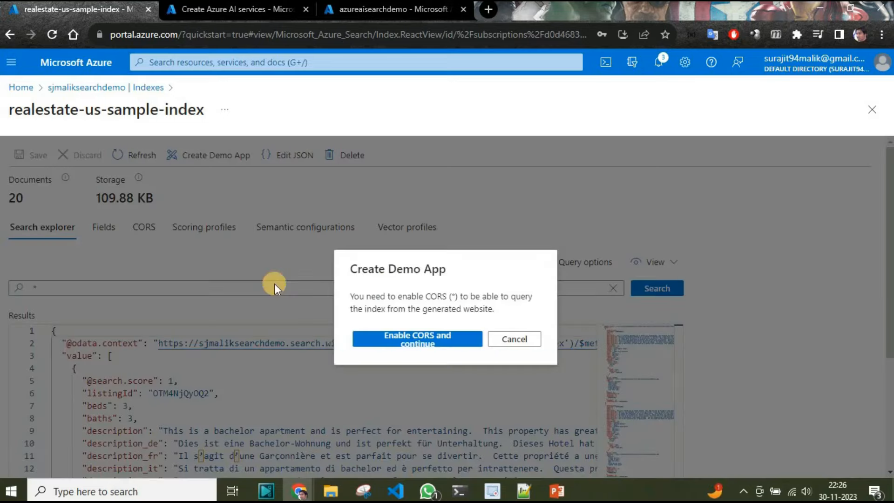
{"action": "left_click", "coordinate": [421, 345]}
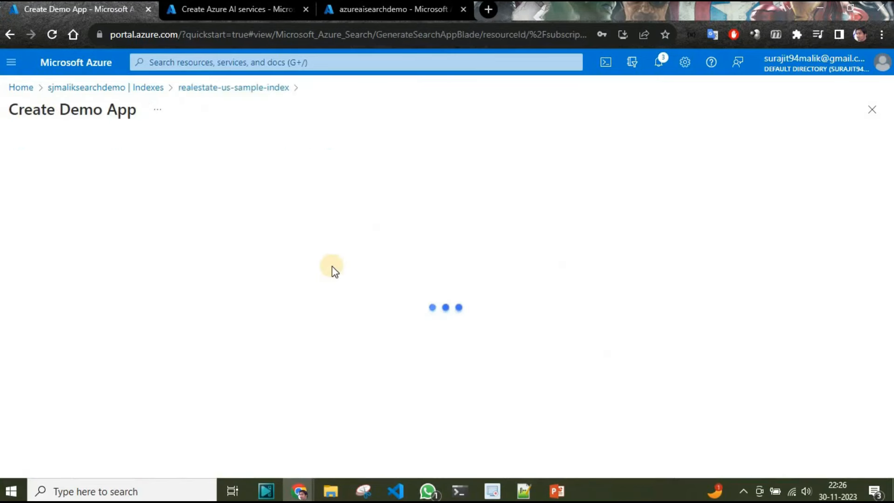
{"action": "left_click", "coordinate": [85, 337]}
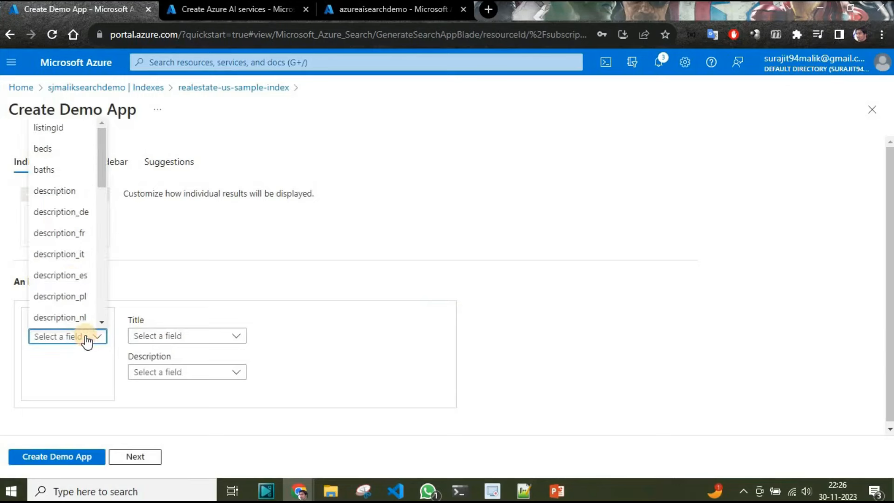
{"action": "scroll", "coordinate": [70, 196], "scroll_direction": "down", "scroll_amount": 10}
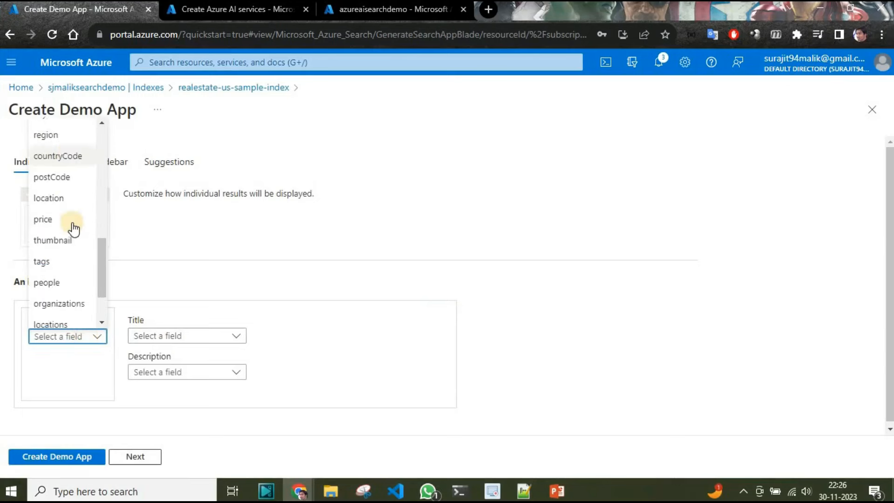
{"action": "scroll", "coordinate": [73, 228], "scroll_direction": "down", "scroll_amount": 3}
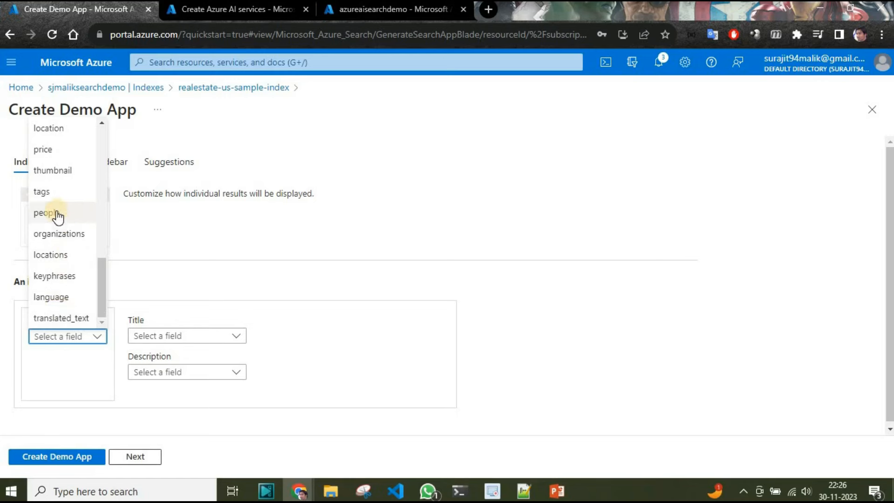
{"action": "scroll", "coordinate": [64, 260], "scroll_direction": "up", "scroll_amount": 12}
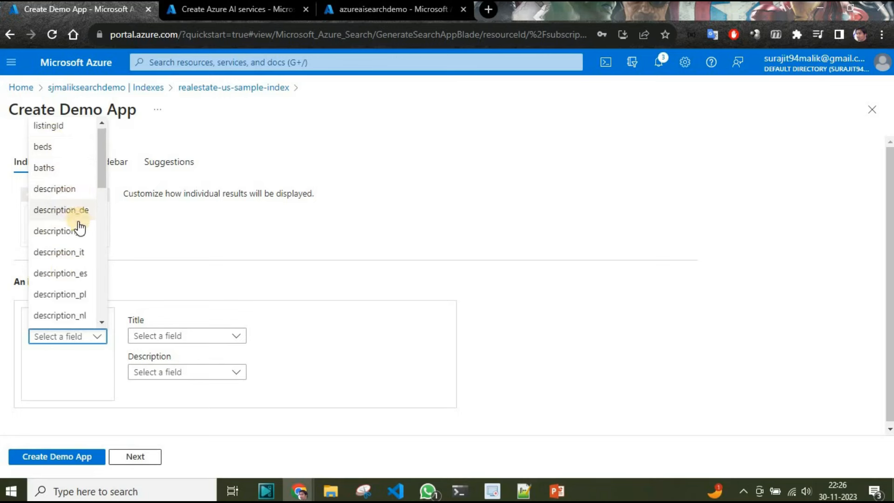
{"action": "scroll", "coordinate": [80, 228], "scroll_direction": "down", "scroll_amount": 2}
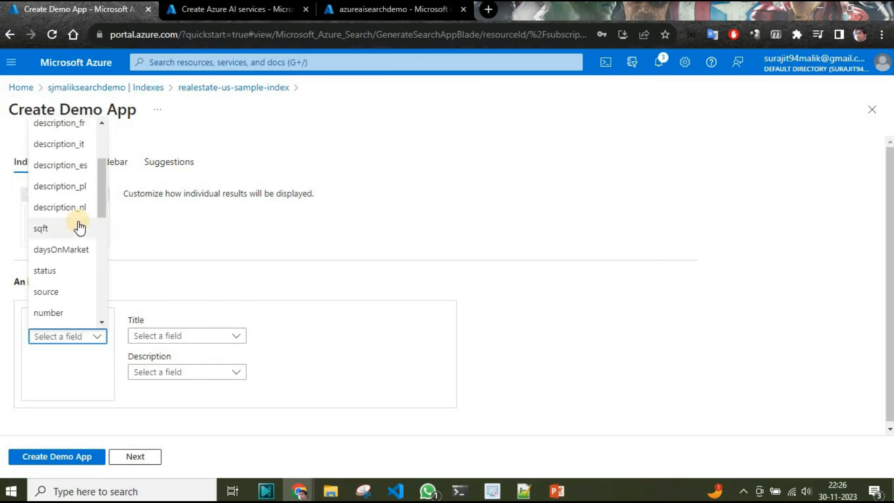
{"action": "scroll", "coordinate": [80, 228], "scroll_direction": "down", "scroll_amount": 2}
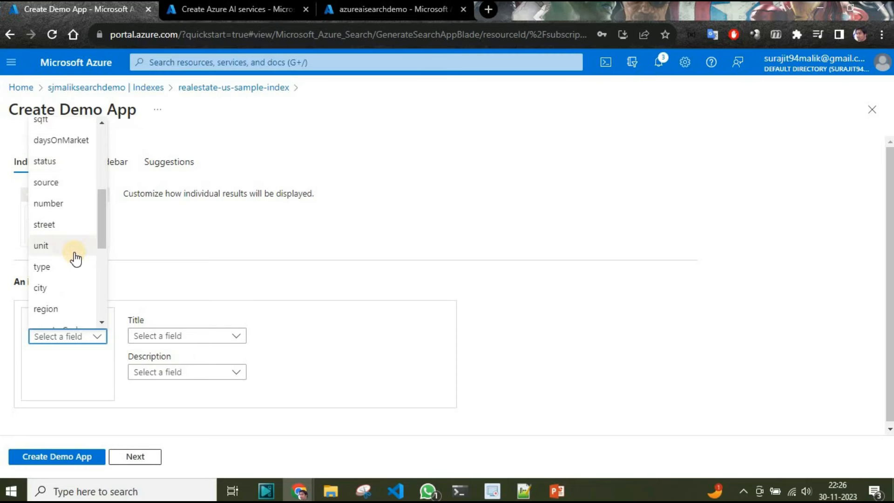
{"action": "scroll", "coordinate": [76, 258], "scroll_direction": "down", "scroll_amount": 5}
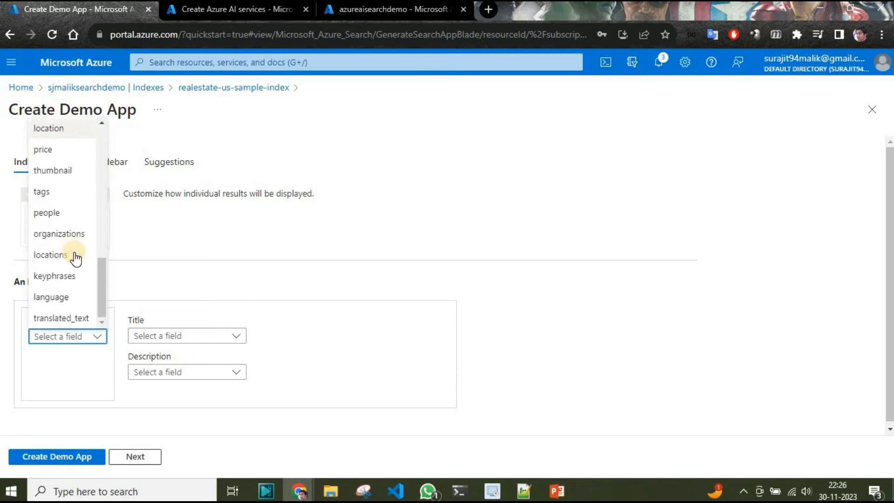
{"action": "left_click", "coordinate": [58, 171]}
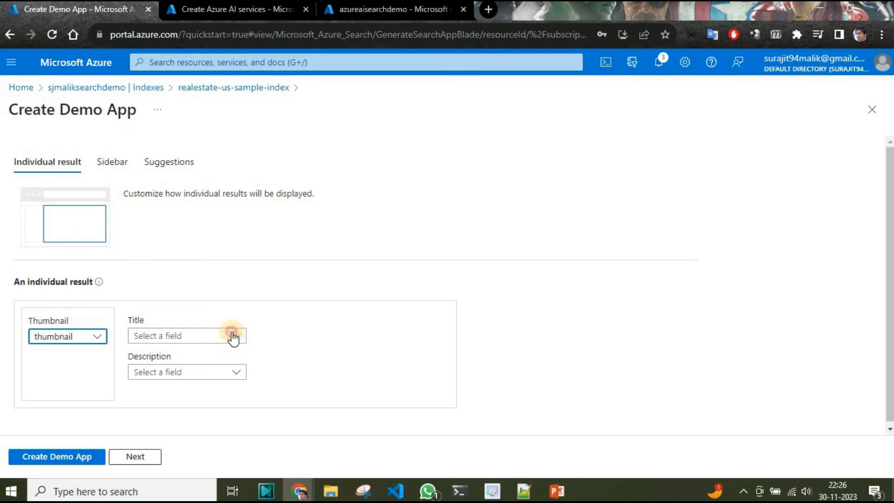
- Set the individual result's title to the baths field and its description to the description field
{"action": "left_click", "coordinate": [233, 336]}
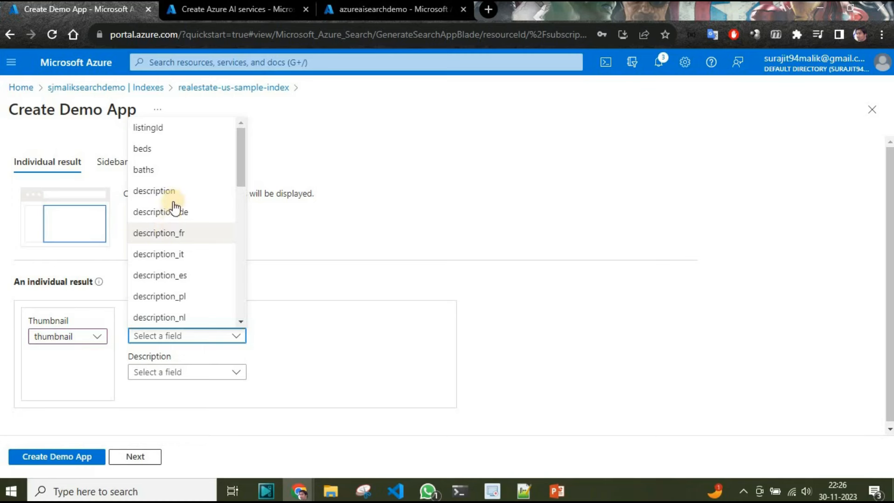
{"action": "left_click", "coordinate": [187, 175]}
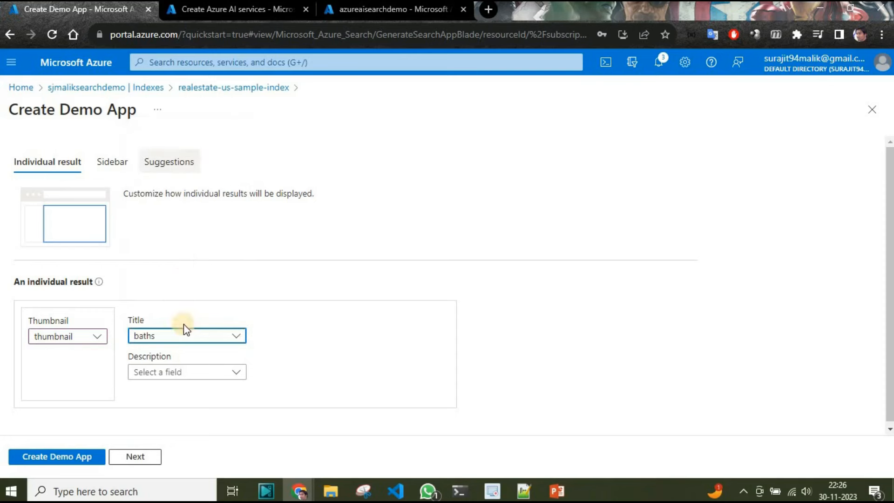
{"action": "left_click", "coordinate": [235, 374]}
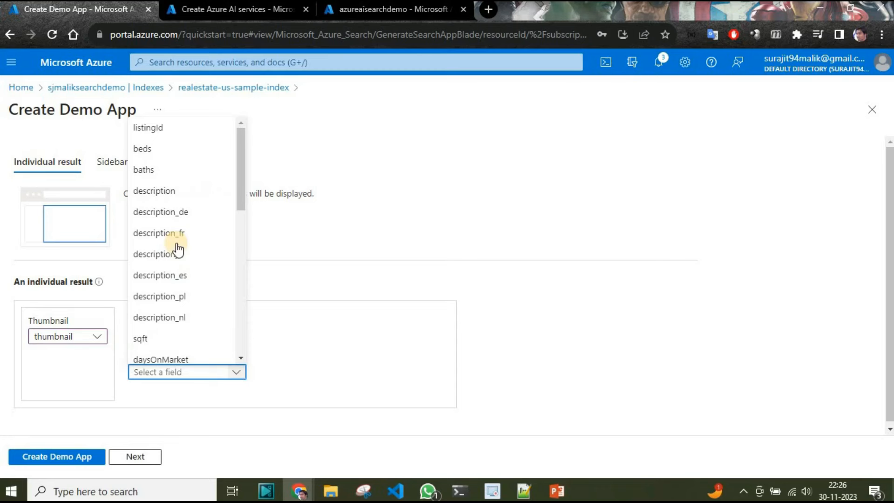
{"action": "left_click", "coordinate": [176, 212]}
{"action": "left_click", "coordinate": [234, 373]}
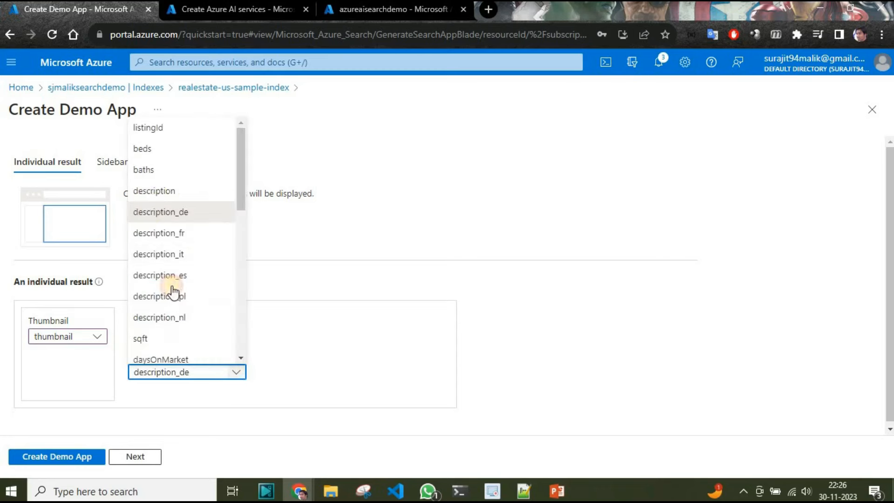
{"action": "left_click", "coordinate": [151, 197]}
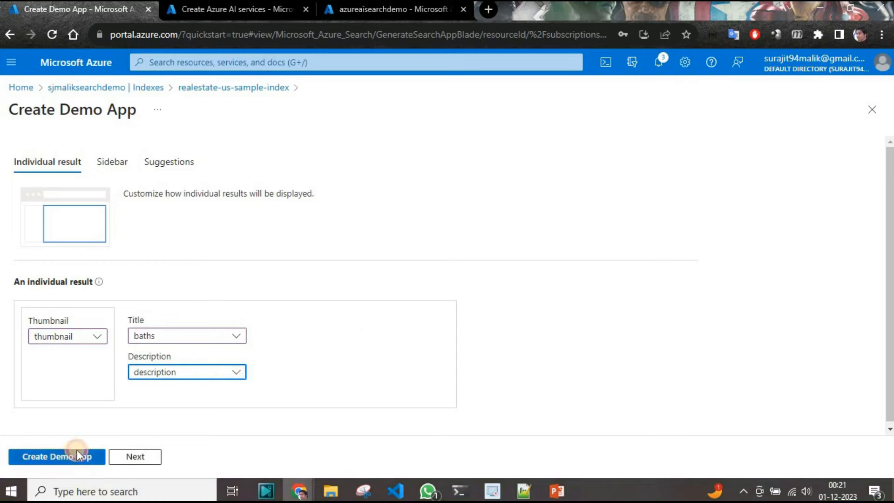
- Create the demo app, download its HTML page, and show the browser's recent downloads
{"action": "left_click", "coordinate": [75, 455]}
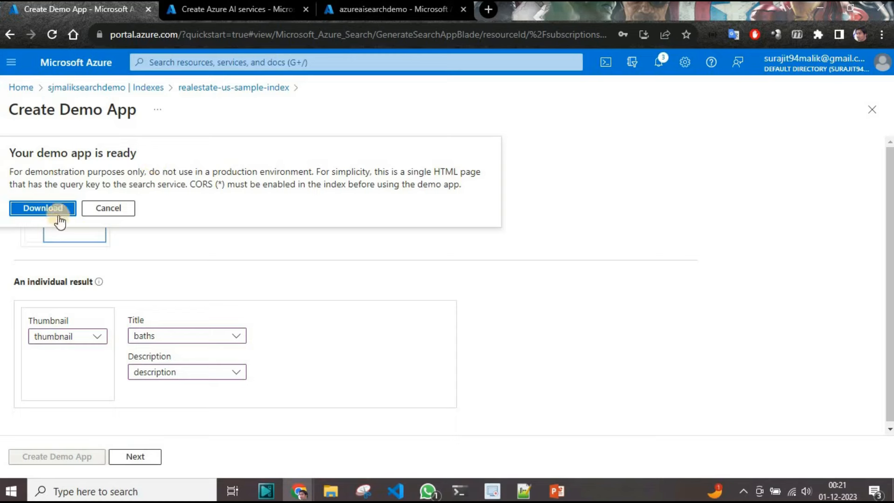
{"action": "left_click", "coordinate": [44, 213]}
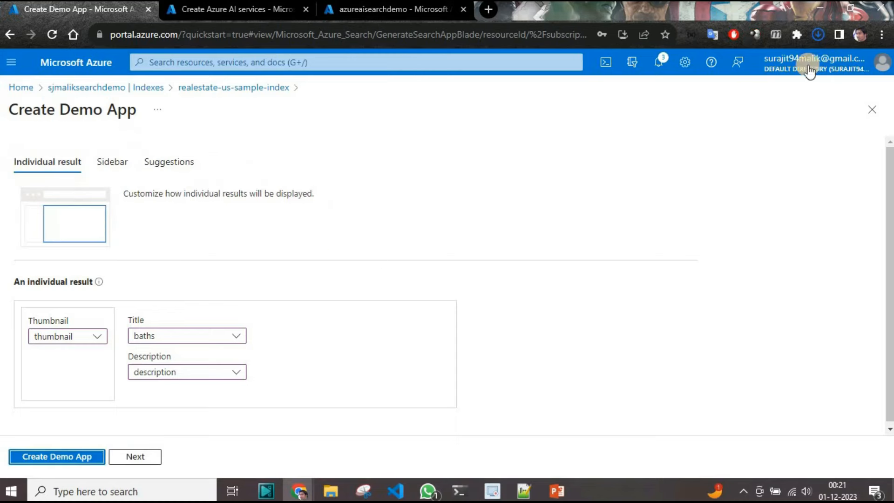
{"action": "left_click", "coordinate": [817, 33]}
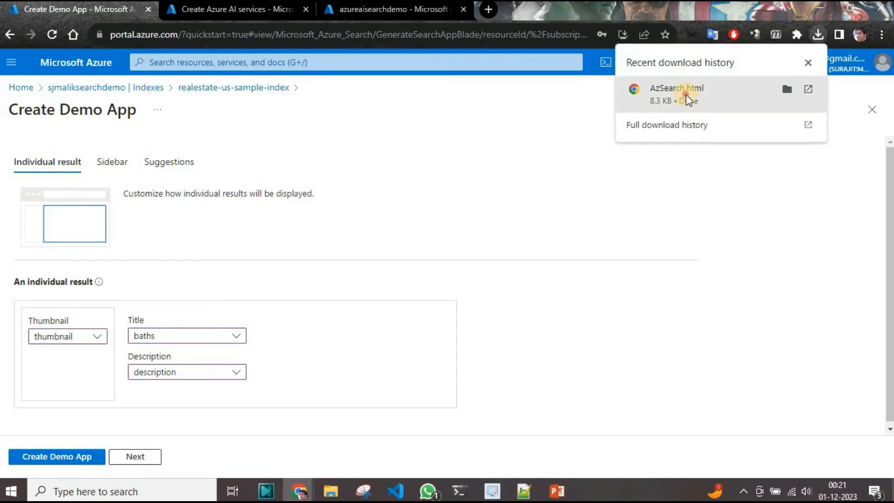
- Open the downloaded AzSearch.html demo page, run the * search, and examine the available facet filters
{"action": "left_click", "coordinate": [686, 94]}
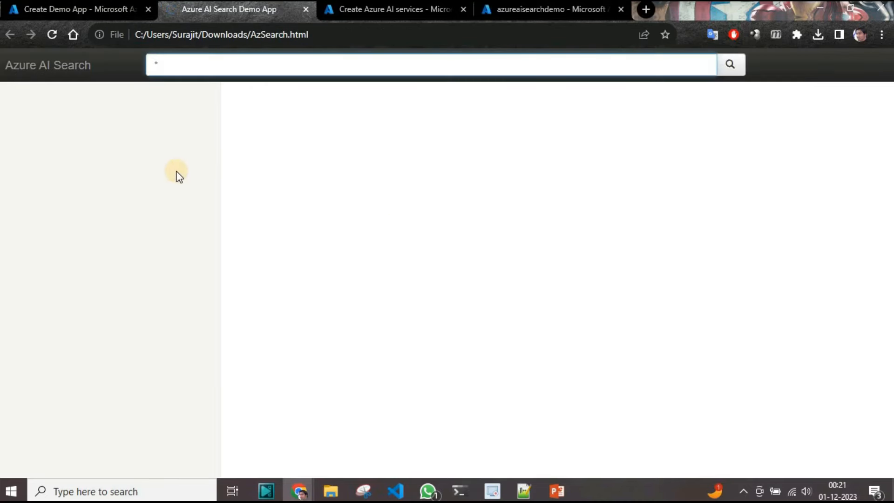
{"action": "left_click", "coordinate": [729, 66]}
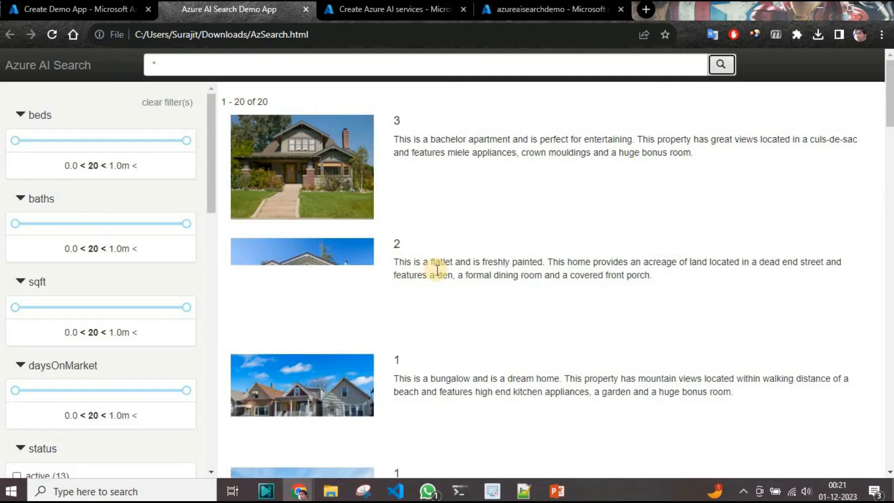
{"action": "scroll", "coordinate": [109, 315], "scroll_direction": "down", "scroll_amount": 9}
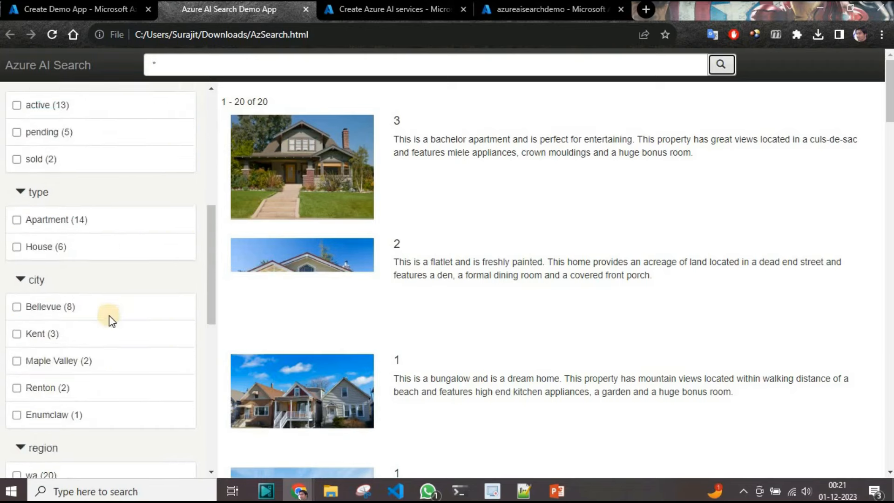
{"action": "scroll", "coordinate": [109, 315], "scroll_direction": "up", "scroll_amount": 2}
{"action": "scroll", "coordinate": [109, 315], "scroll_direction": "up", "scroll_amount": 7}
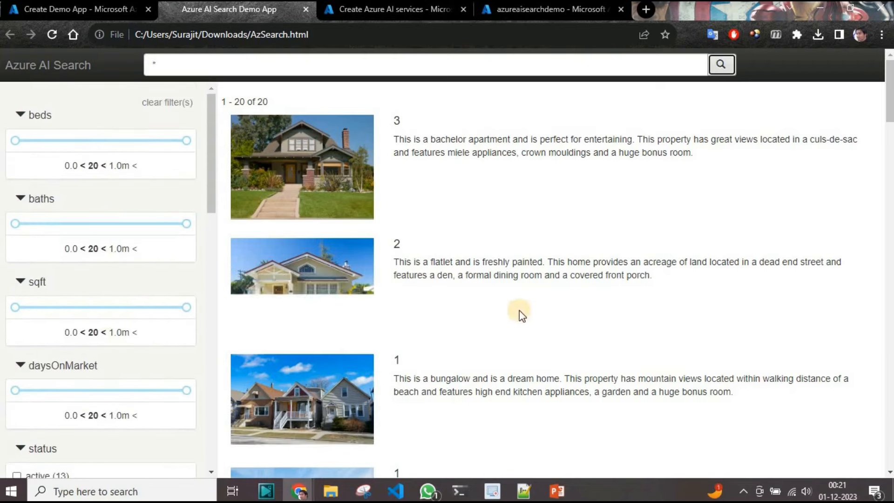
{"action": "scroll", "coordinate": [153, 259], "scroll_direction": "down", "scroll_amount": 1}
{"action": "scroll", "coordinate": [153, 260], "scroll_direction": "down", "scroll_amount": 4}
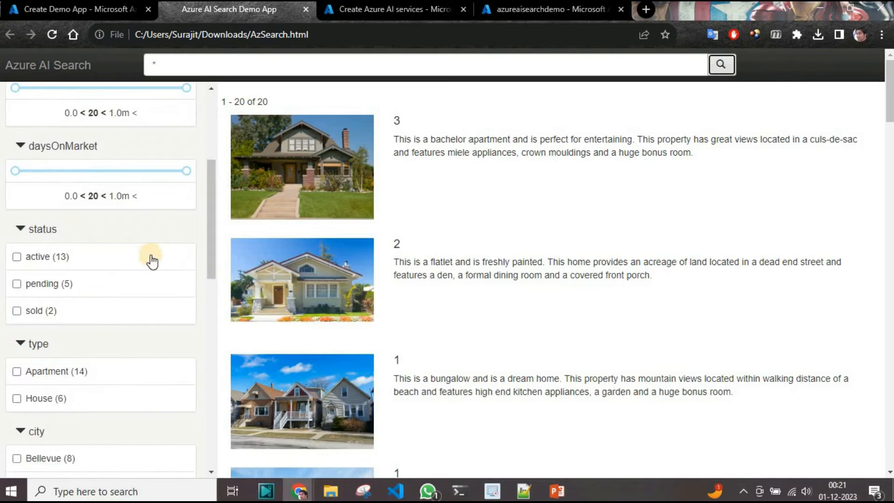
{"action": "scroll", "coordinate": [150, 259], "scroll_direction": "up", "scroll_amount": 5}
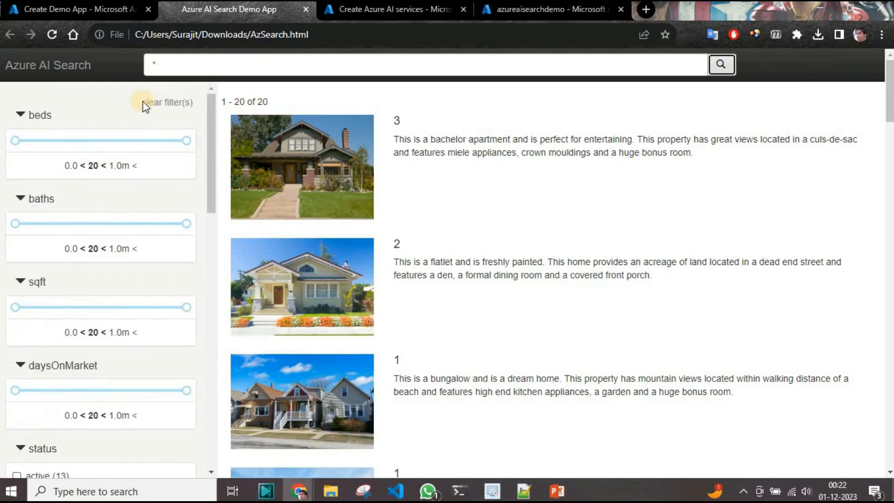
- Search the demo app for "aaa" instead of *
{"action": "left_click", "coordinate": [207, 68]}
{"action": "key", "text": "BackSpace"}
{"action": "type", "text": "aaa"}
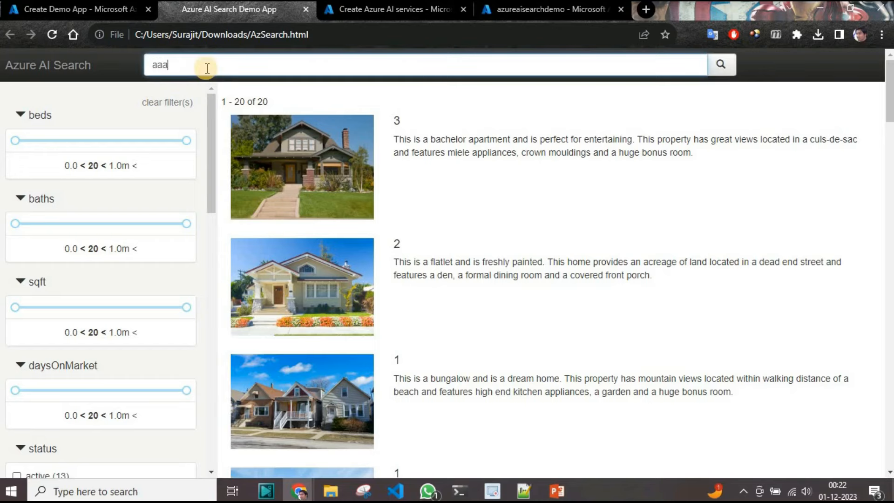
{"action": "left_click", "coordinate": [720, 63]}
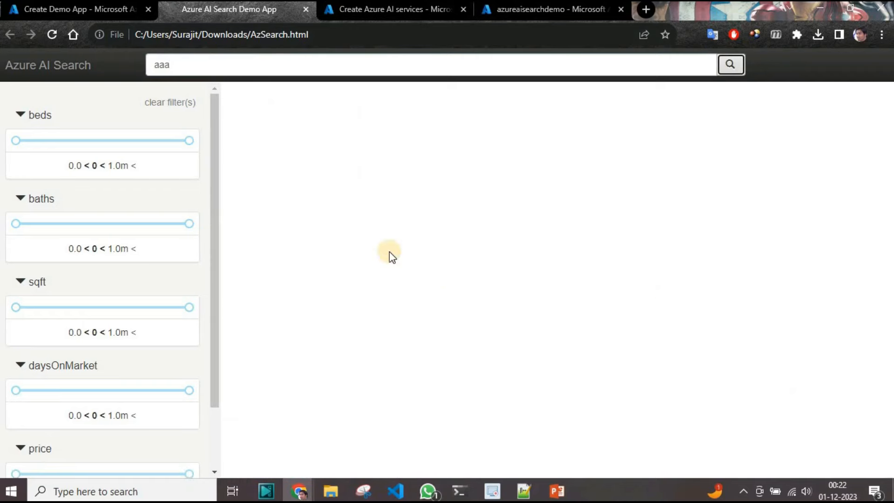
- Shorten the demo app's query to "a" and run the search
{"action": "left_click", "coordinate": [209, 68]}
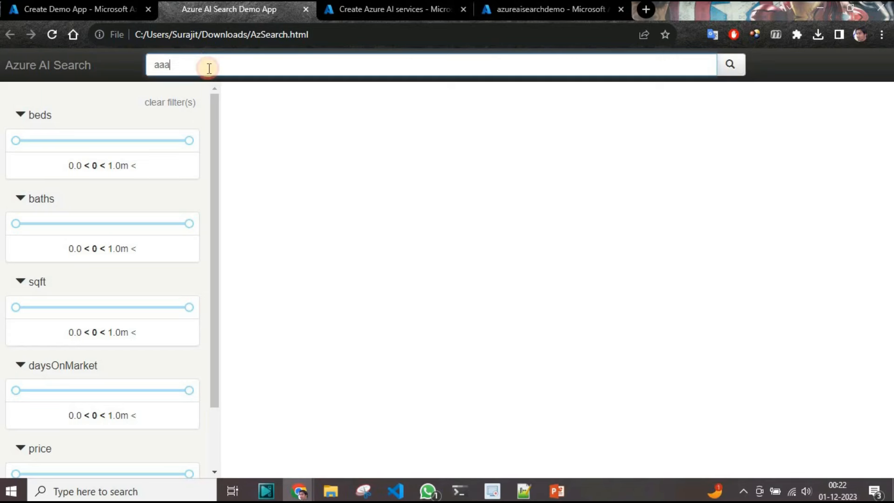
{"action": "key", "text": "BackSpace"}
{"action": "key", "text": "BackSpace"}
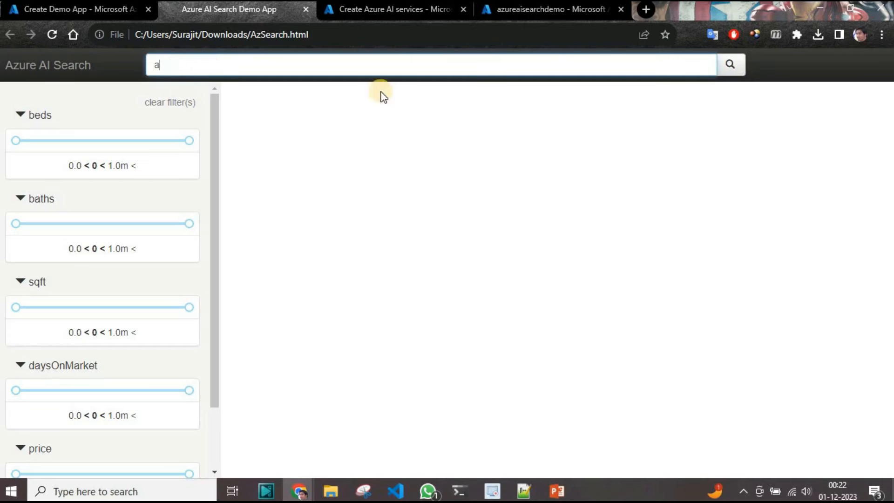
{"action": "left_click", "coordinate": [728, 65]}
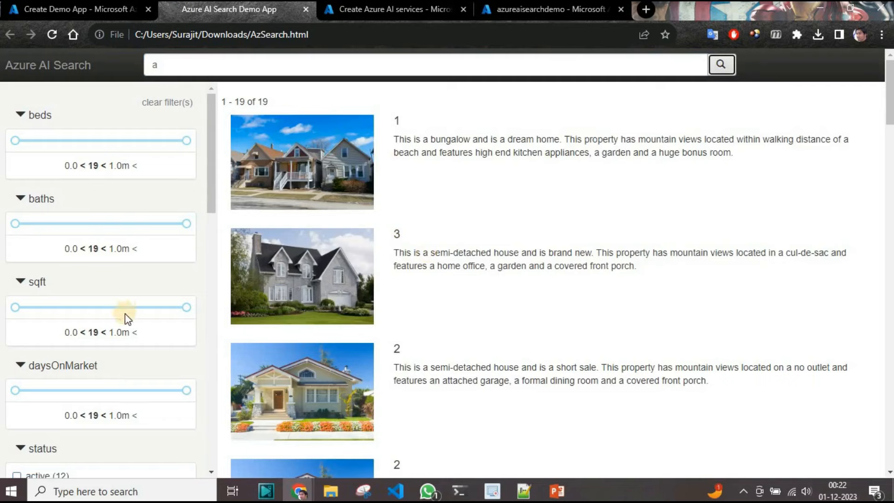
- Filter the results by active status and the city Bellevue, and look through the remaining facets
{"action": "scroll", "coordinate": [125, 315], "scroll_direction": "down", "scroll_amount": 2}
{"action": "scroll", "coordinate": [125, 315], "scroll_direction": "down", "scroll_amount": 3}
{"action": "left_click", "coordinate": [17, 256]}
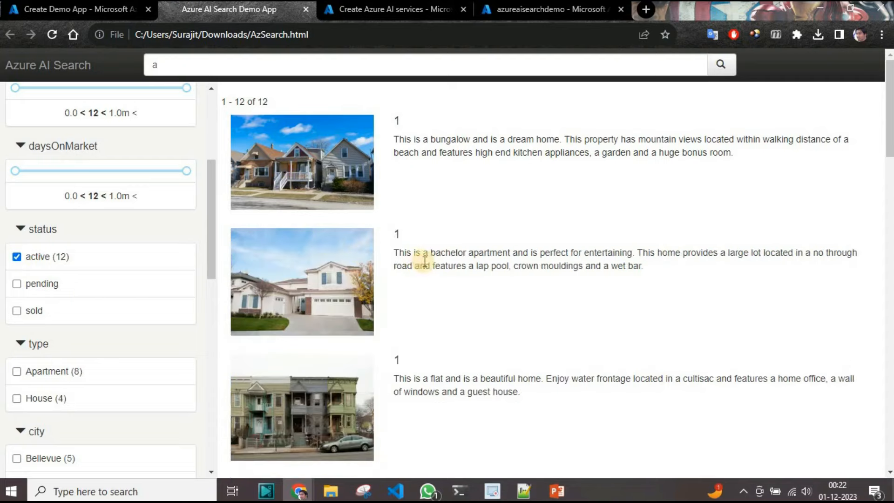
{"action": "scroll", "coordinate": [91, 348], "scroll_direction": "down", "scroll_amount": 2}
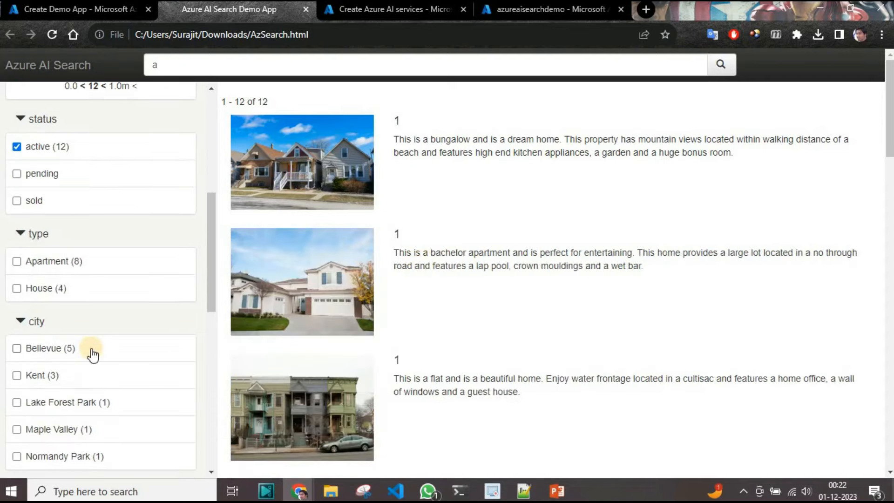
{"action": "scroll", "coordinate": [70, 256], "scroll_direction": "down", "scroll_amount": 2}
{"action": "left_click", "coordinate": [65, 246]}
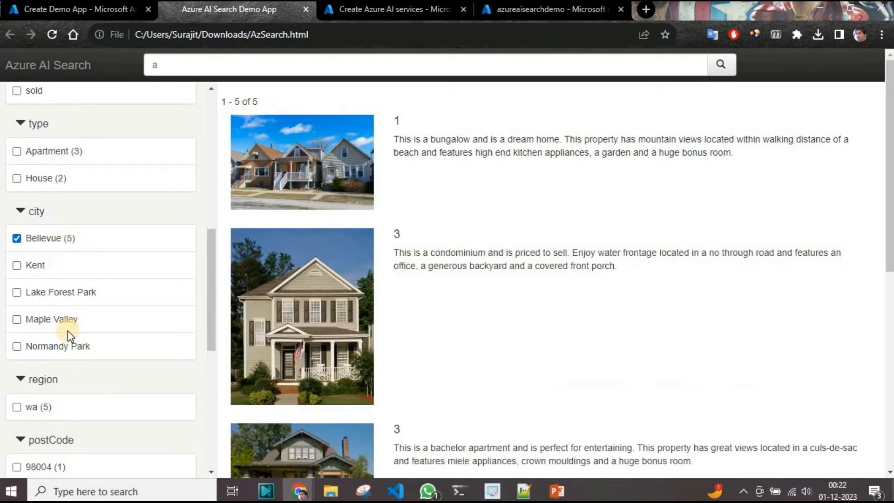
{"action": "scroll", "coordinate": [68, 331], "scroll_direction": "down", "scroll_amount": 2}
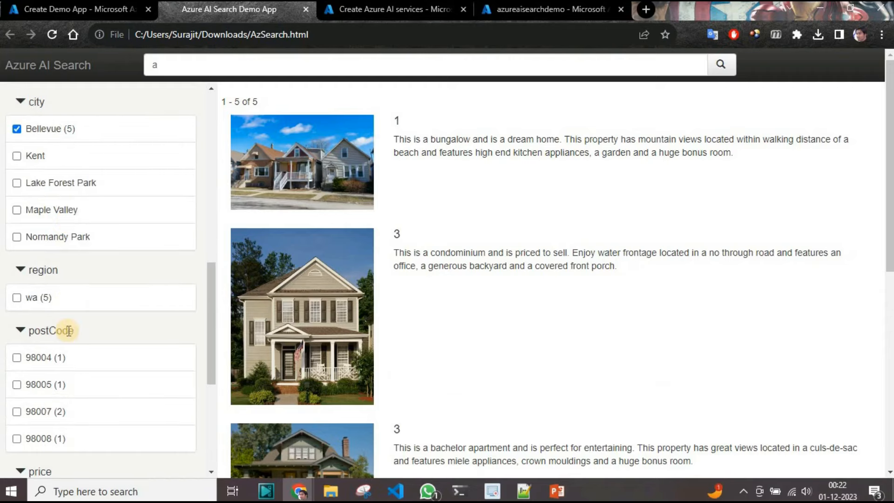
{"action": "scroll", "coordinate": [68, 331], "scroll_direction": "down", "scroll_amount": 5}
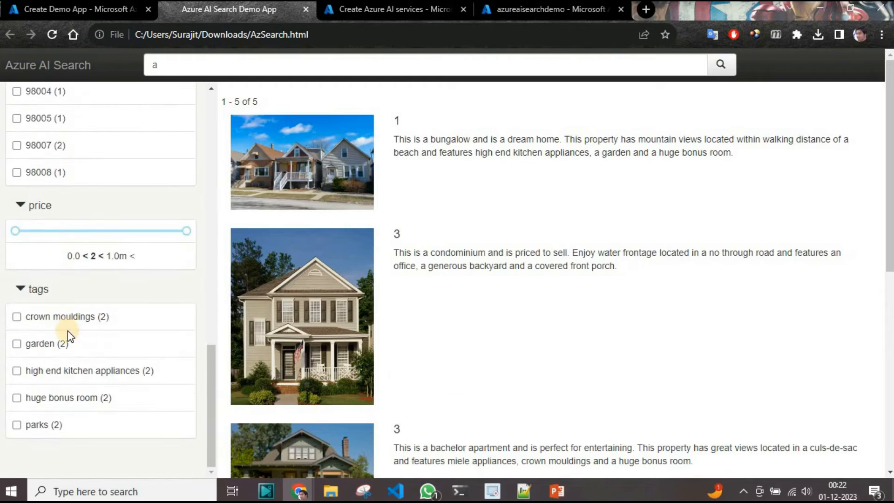
{"action": "scroll", "coordinate": [68, 331], "scroll_direction": "up", "scroll_amount": 8}
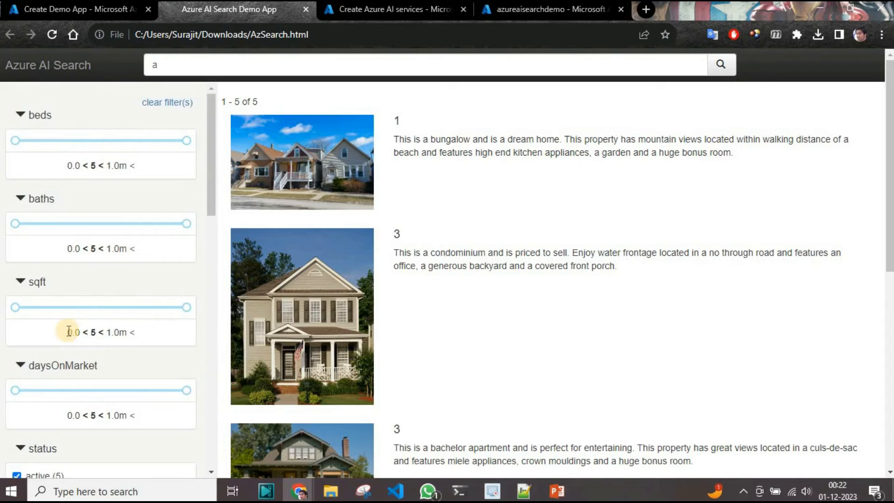